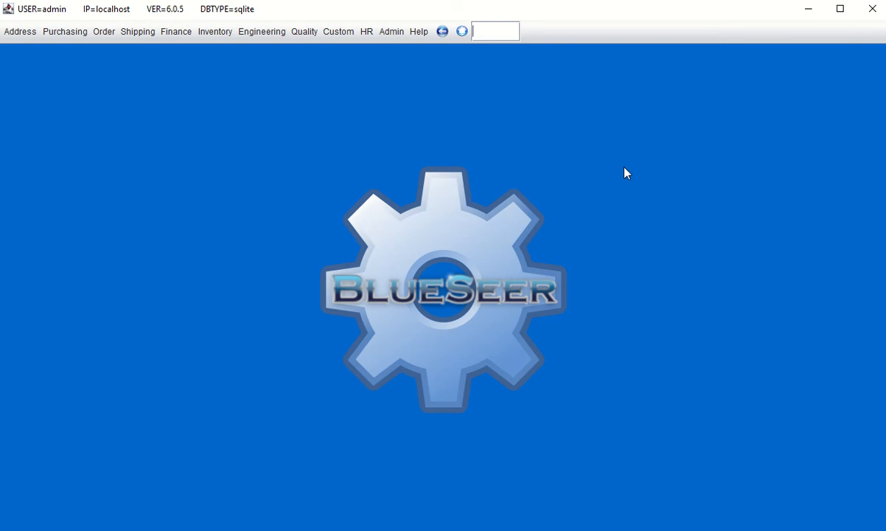
# Enter 'item' in the quick-launch box to jump to item master data
pyautogui.write('tem')
# Load item 50000001, PARENT MFG ITEM, in Item Master and check its 8.00 sell price
pyautogui.press('Return')
pyautogui.click(250, 118)
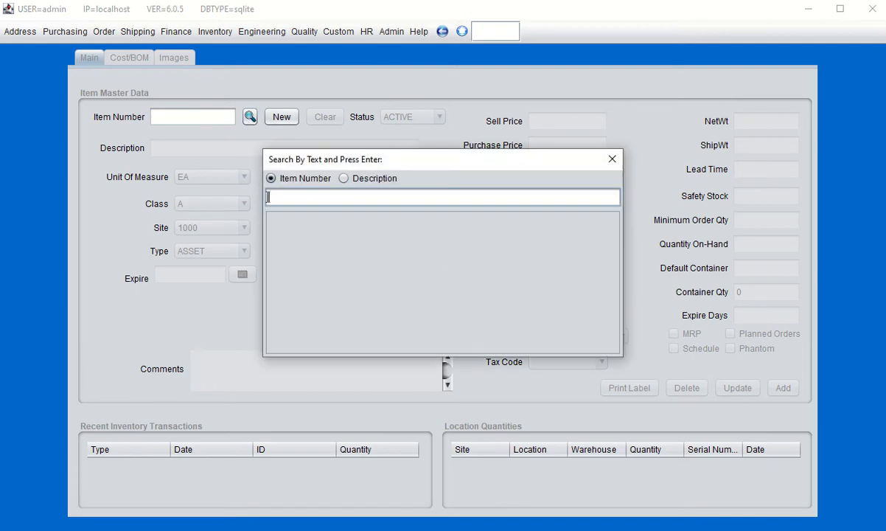
pyautogui.press('Return')
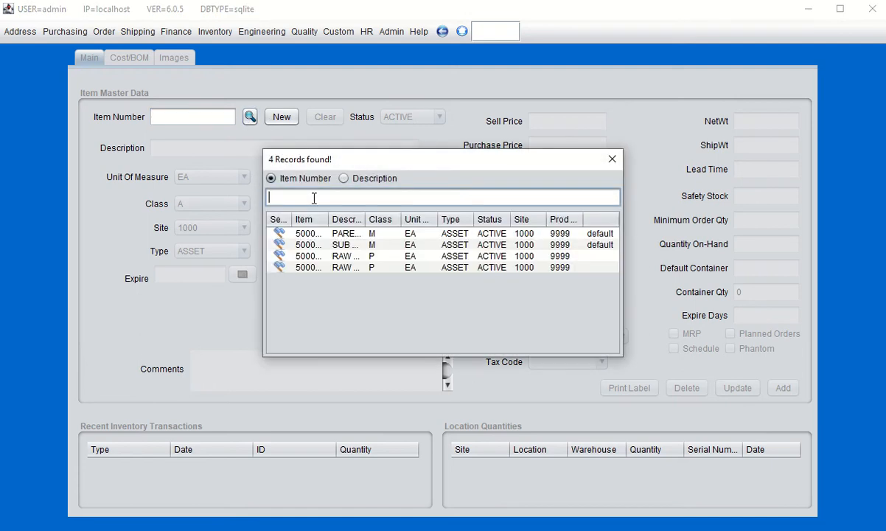
pyautogui.doubleClick(280, 234)
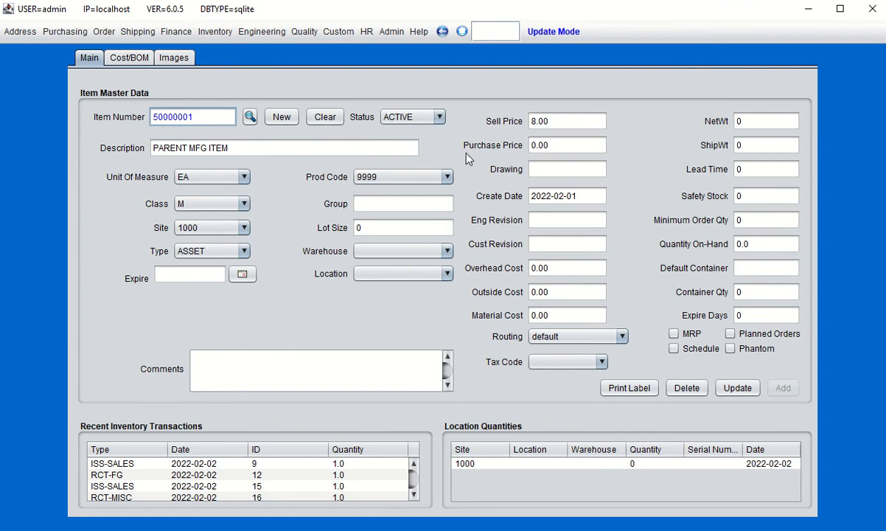
pyautogui.click(549, 118)
# In Customer Price Maintenance, delete the cash customer's PT price entry for item 50000001
pyautogui.click(20, 32)
pyautogui.moveTo(41, 53)
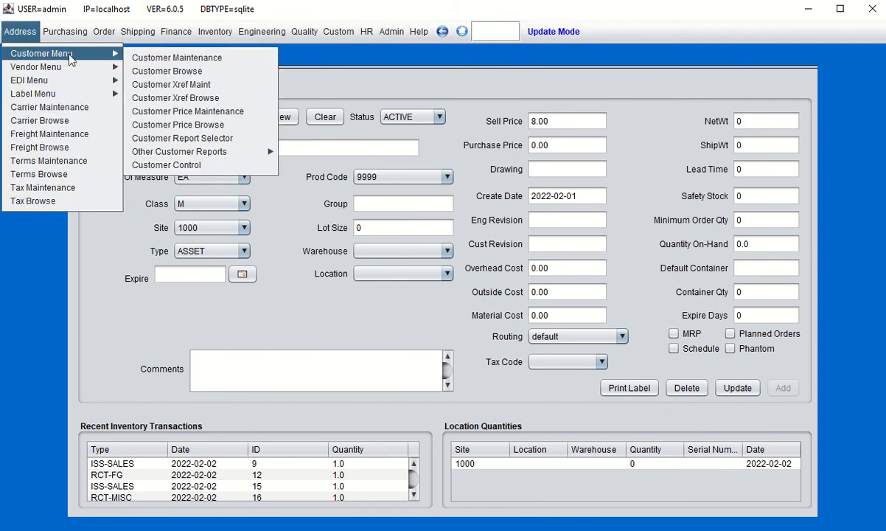
pyautogui.click(171, 113)
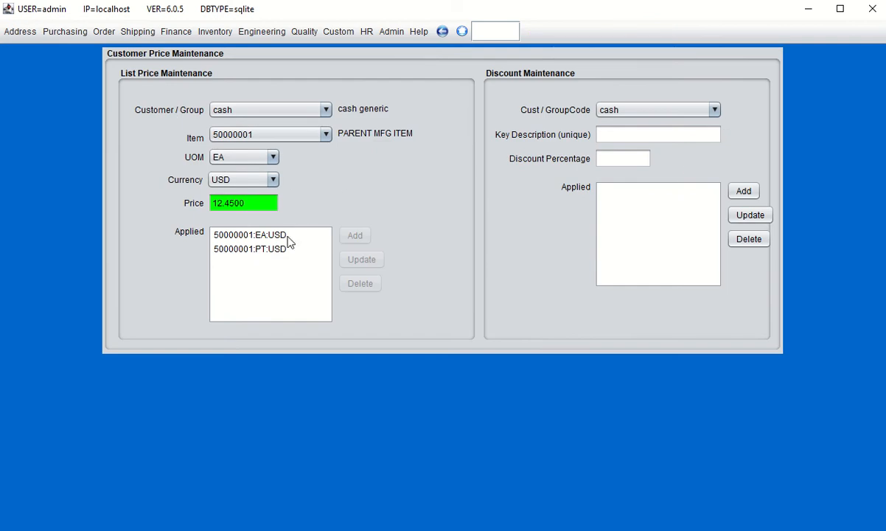
pyautogui.click(251, 249)
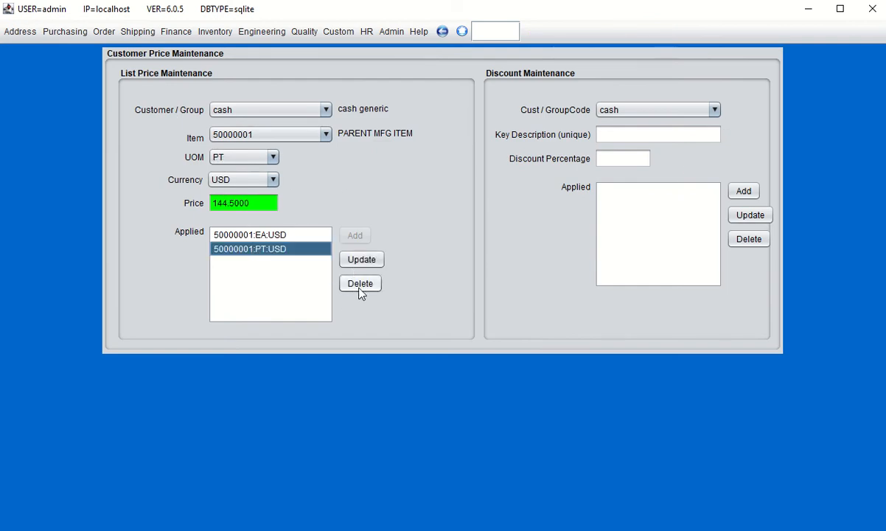
pyautogui.click(361, 284)
pyautogui.click(470, 284)
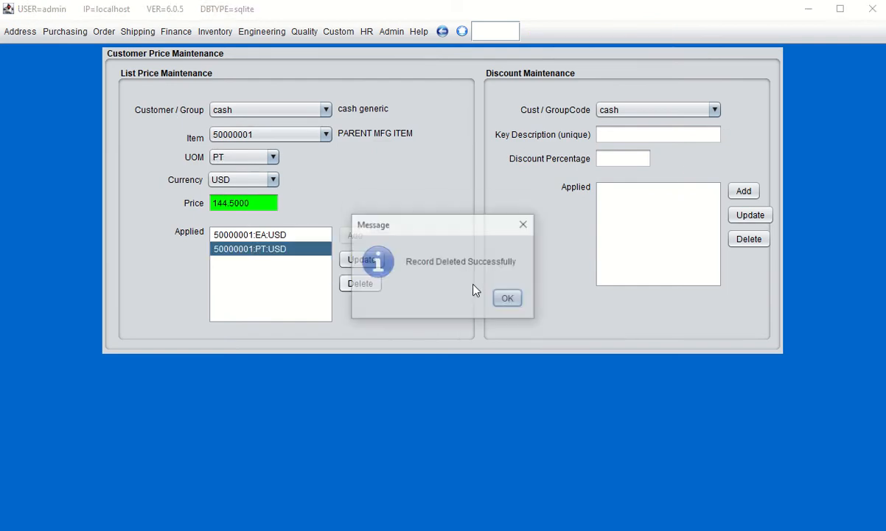
pyautogui.click(508, 298)
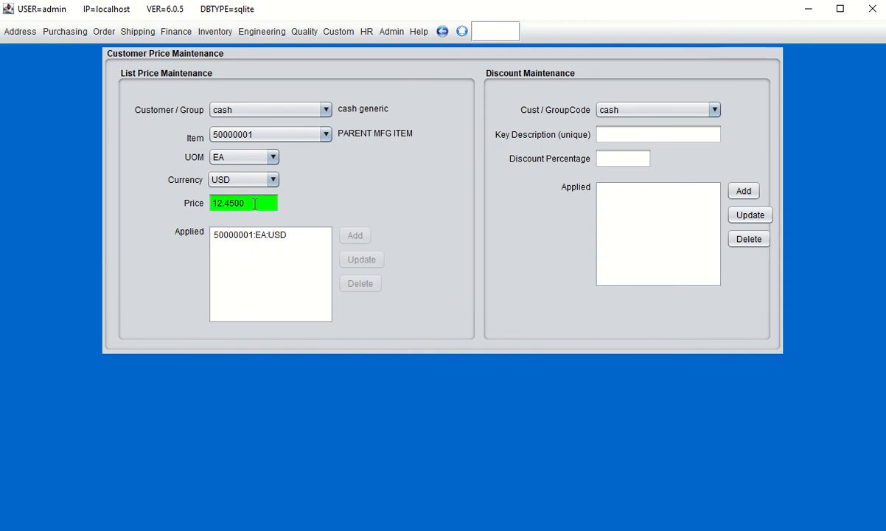
# Delete the remaining EA price entry for item 50000001
pyautogui.click(231, 236)
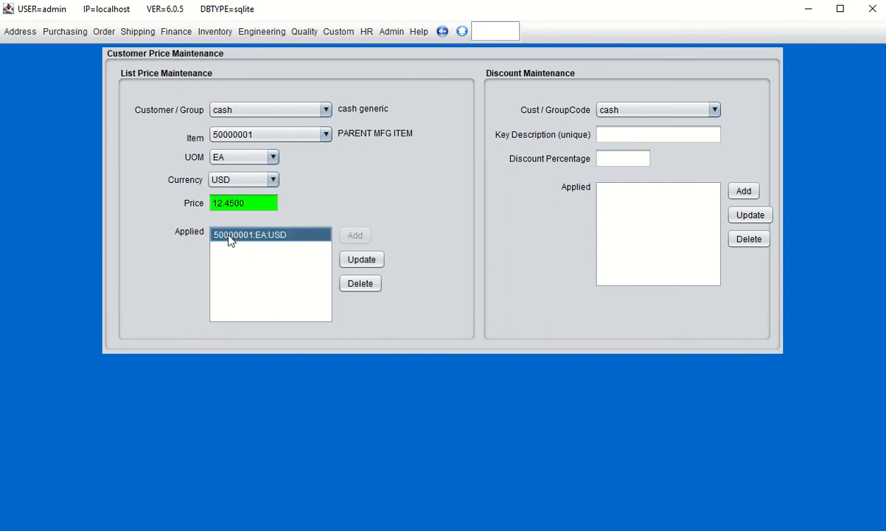
pyautogui.click(360, 286)
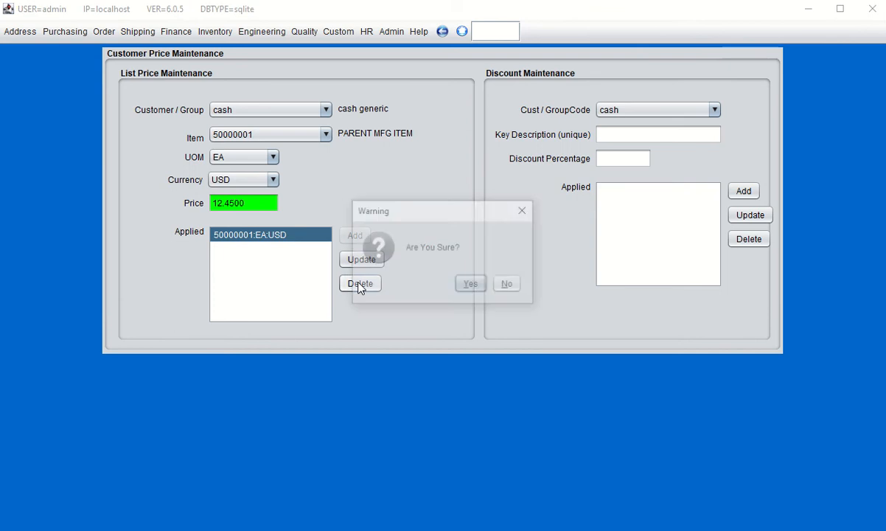
pyautogui.click(472, 285)
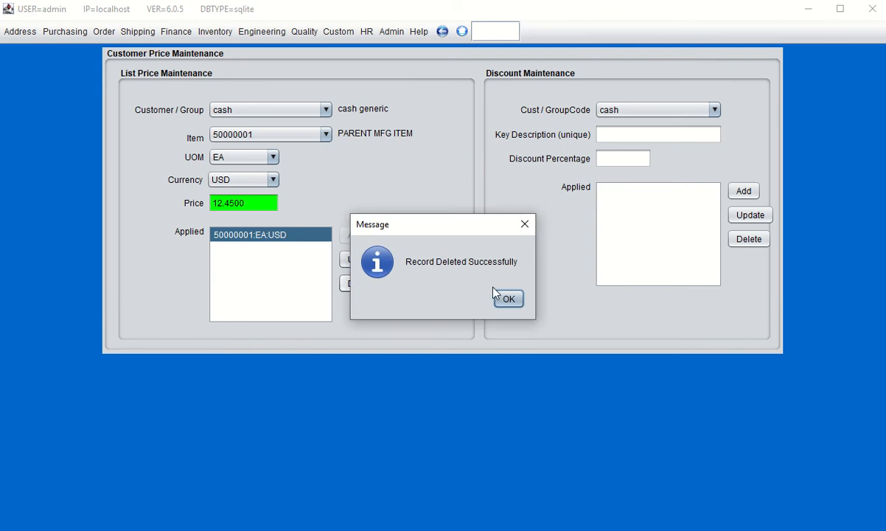
pyautogui.click(507, 299)
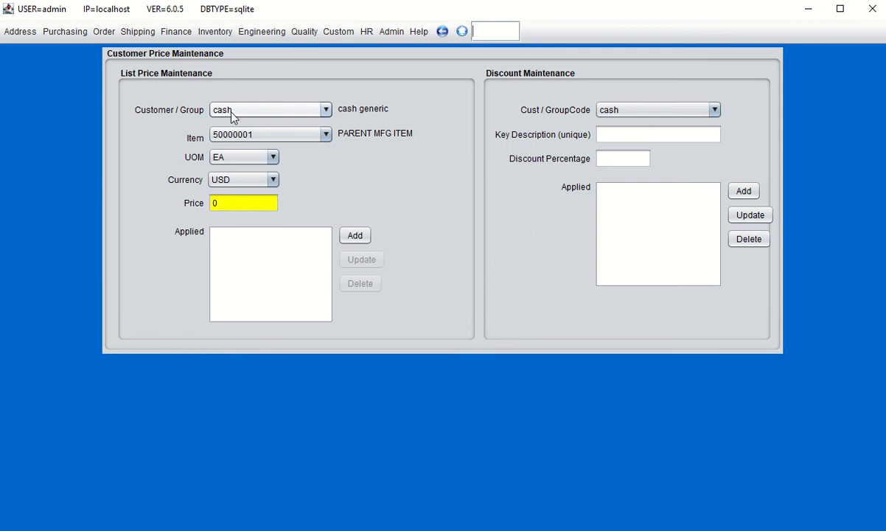
# Add a 15.00 USD per EA cash price for item 50000001 and select the new entry
pyautogui.click(225, 202)
pyautogui.press('BackSpace')
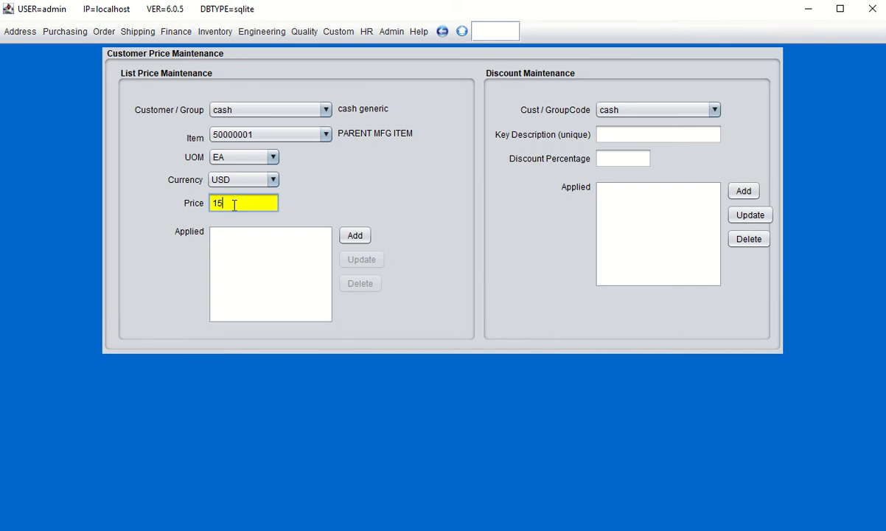
pyautogui.write('15.00')
pyautogui.click(355, 235)
pyautogui.click(507, 298)
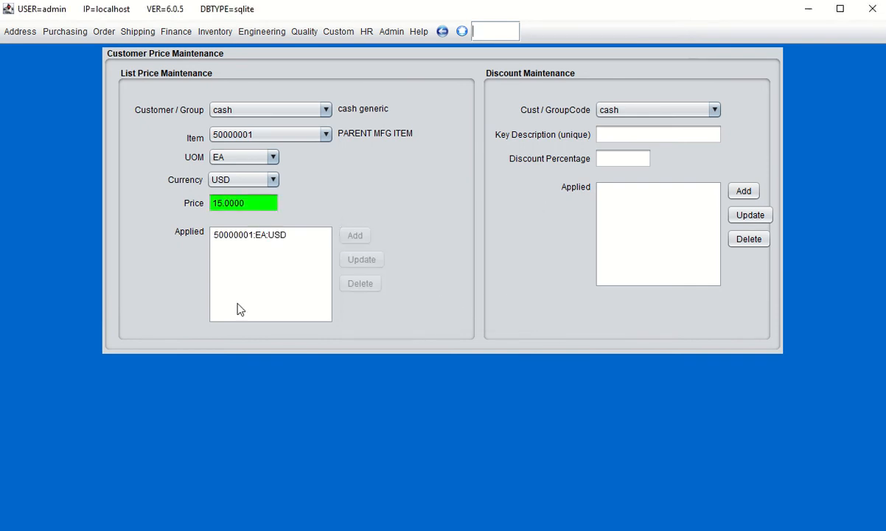
pyautogui.click(234, 234)
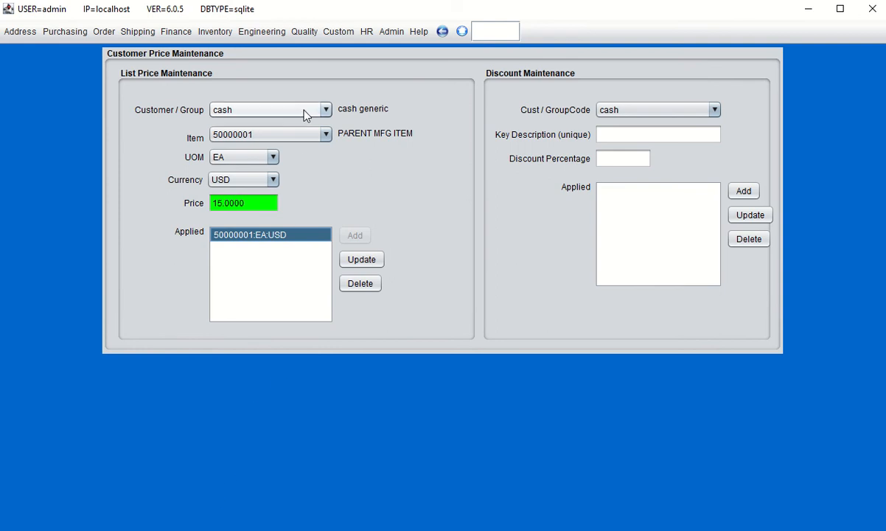
# Start a new sales order billed to cash and view its lines, where 50000001 lists at 15.00
pyautogui.click(102, 33)
pyautogui.click(115, 54)
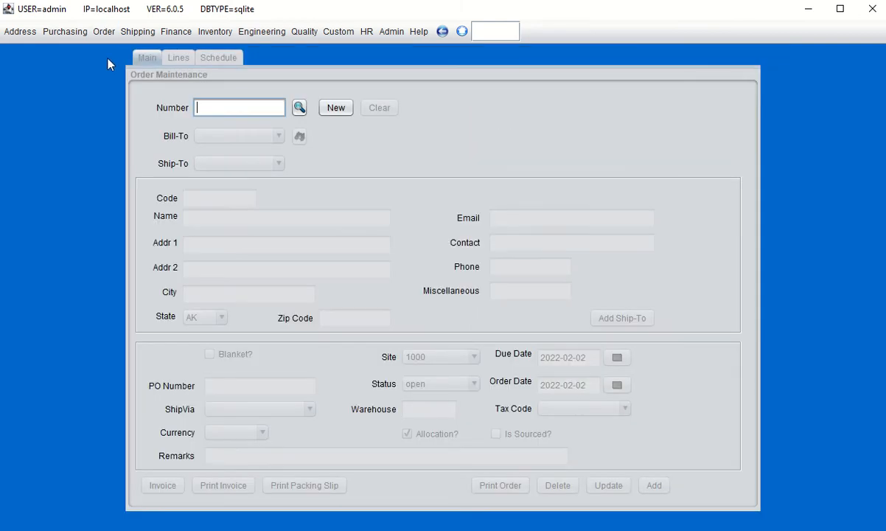
pyautogui.click(333, 108)
pyautogui.click(247, 137)
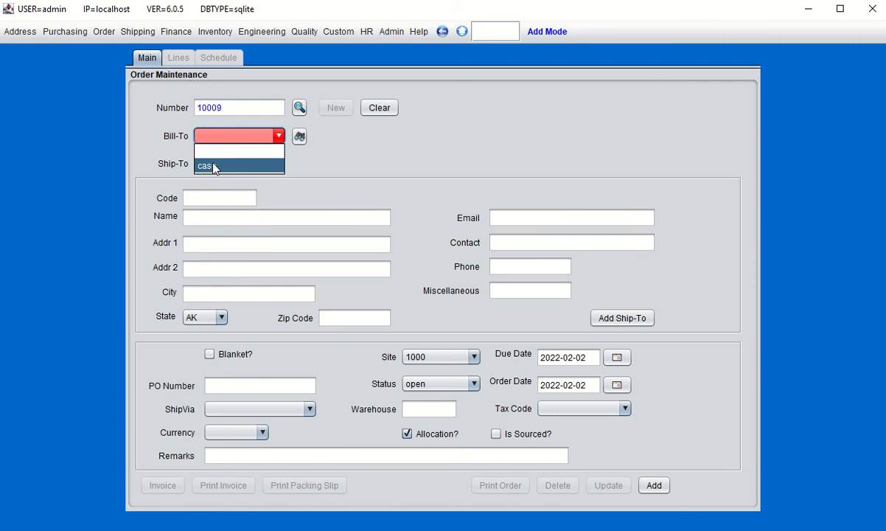
pyautogui.click(200, 166)
pyautogui.click(177, 58)
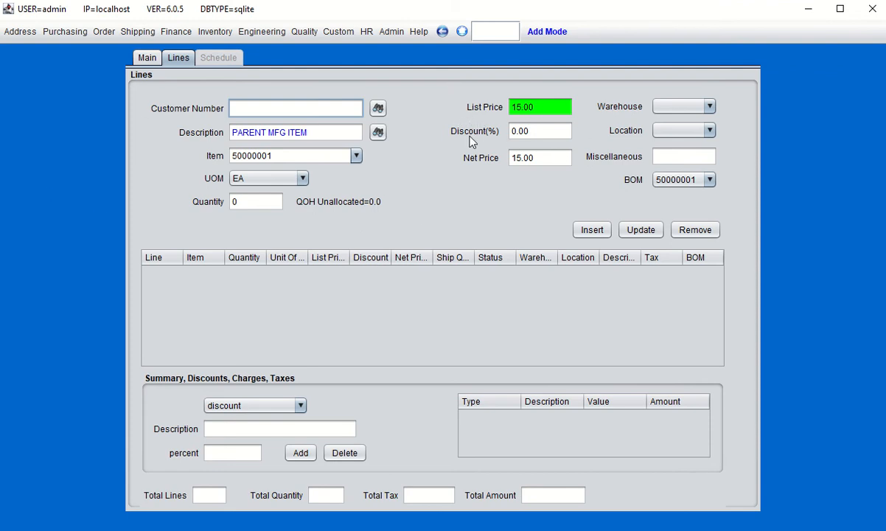
pyautogui.click(19, 32)
# Reopen Customer Price Maintenance to confirm the 15.0000 USD per EA cash price
pyautogui.moveTo(28, 53)
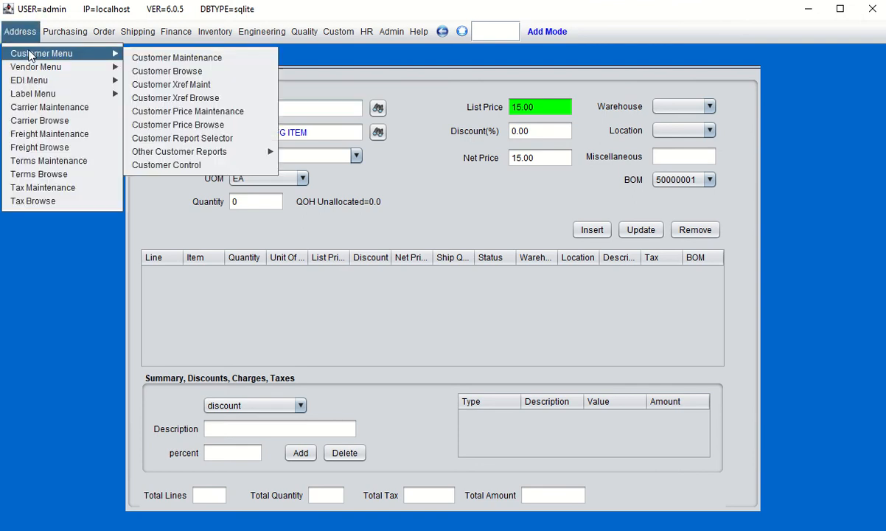
pyautogui.click(171, 115)
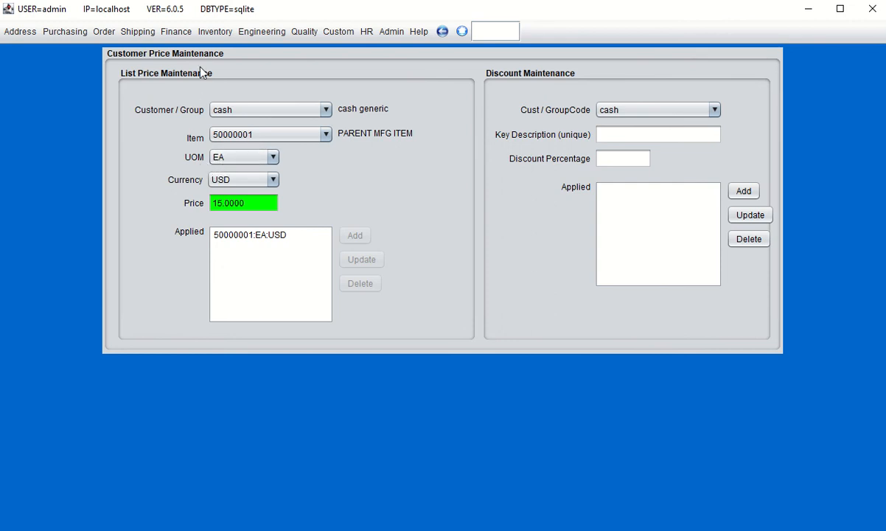
pyautogui.click(214, 31)
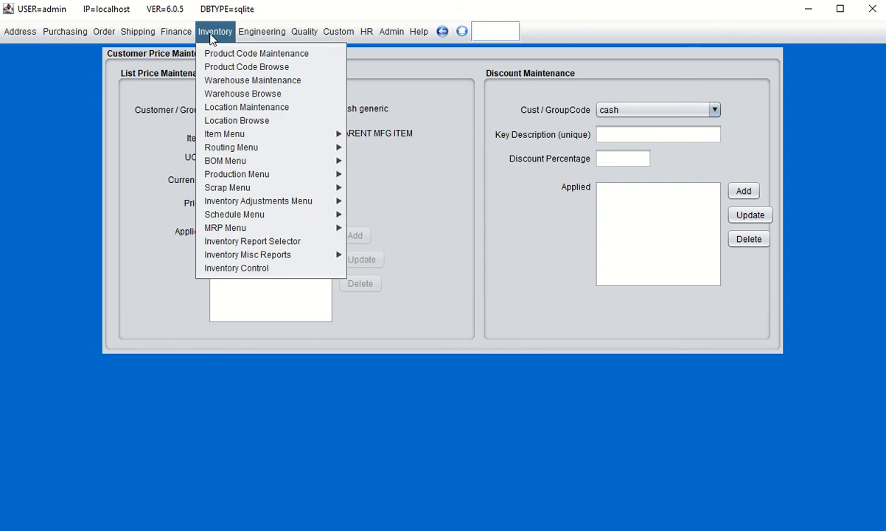
# Add unit of measure CT with the description 'cartons' in UOM Maintenance
pyautogui.moveTo(227, 134)
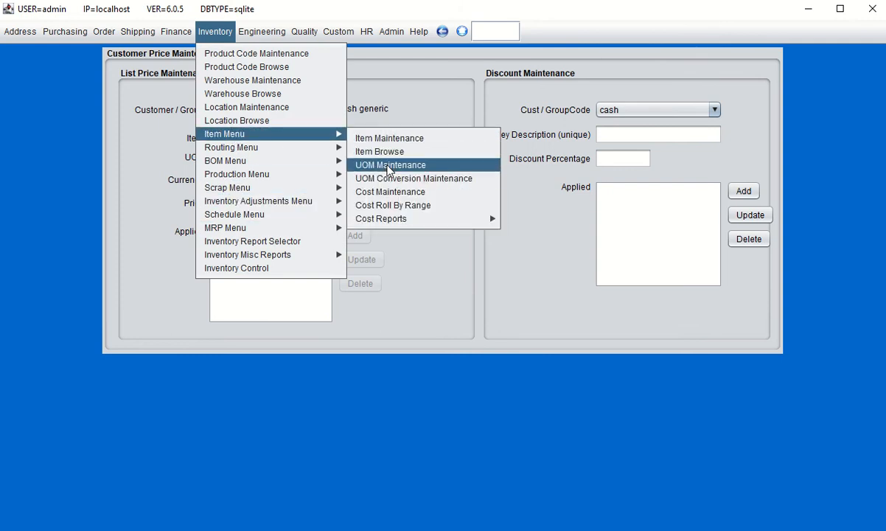
pyautogui.click(370, 165)
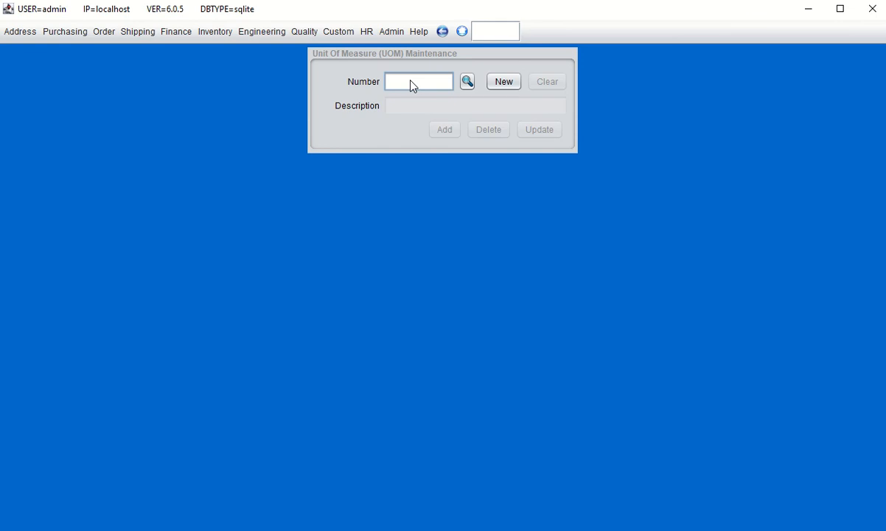
pyautogui.click(507, 82)
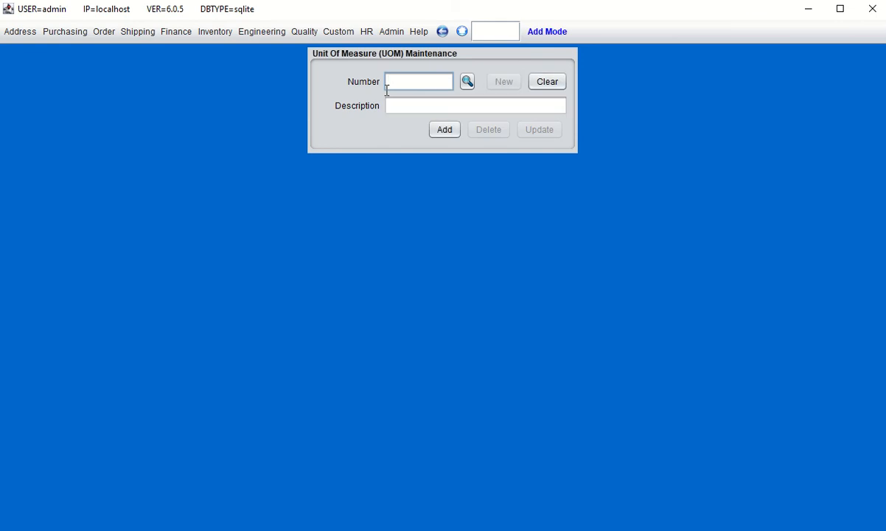
pyautogui.write('CT')
pyautogui.click(406, 104)
pyautogui.write('c')
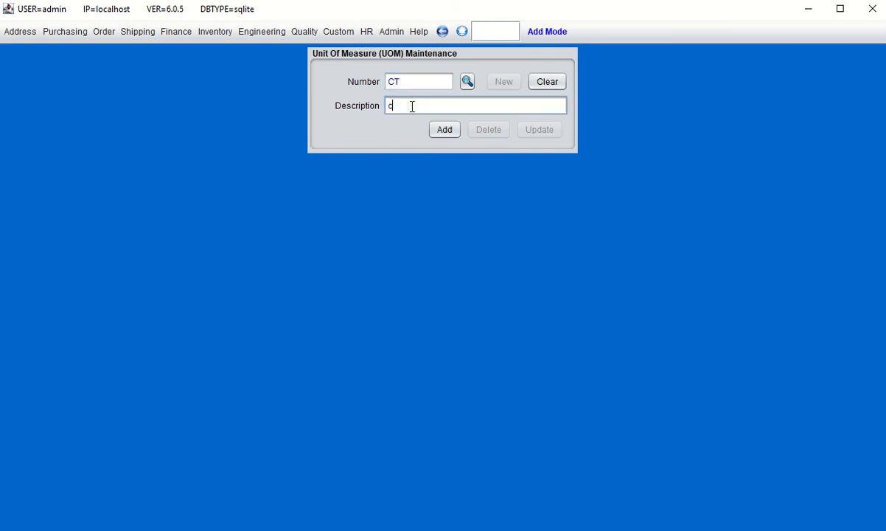
pyautogui.write('artons')
pyautogui.click(444, 129)
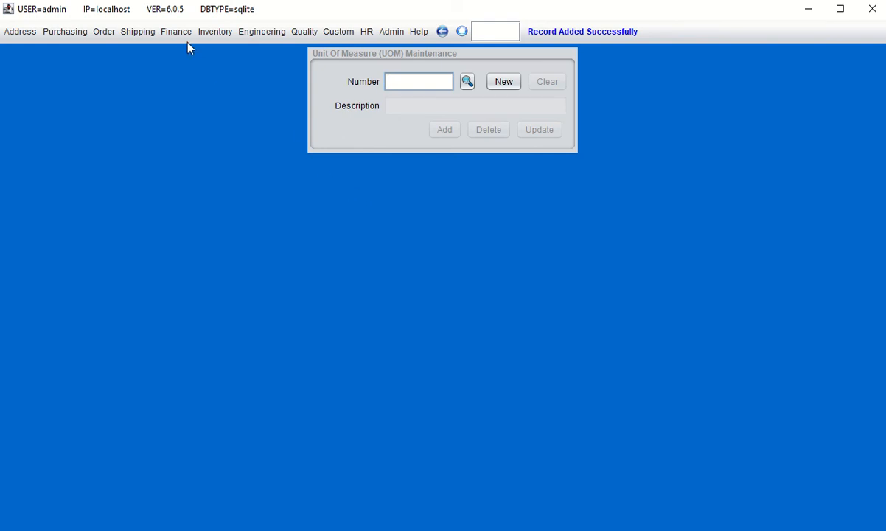
pyautogui.click(213, 34)
# Start a new UOM conversion between units EA and CT
pyautogui.moveTo(252, 134)
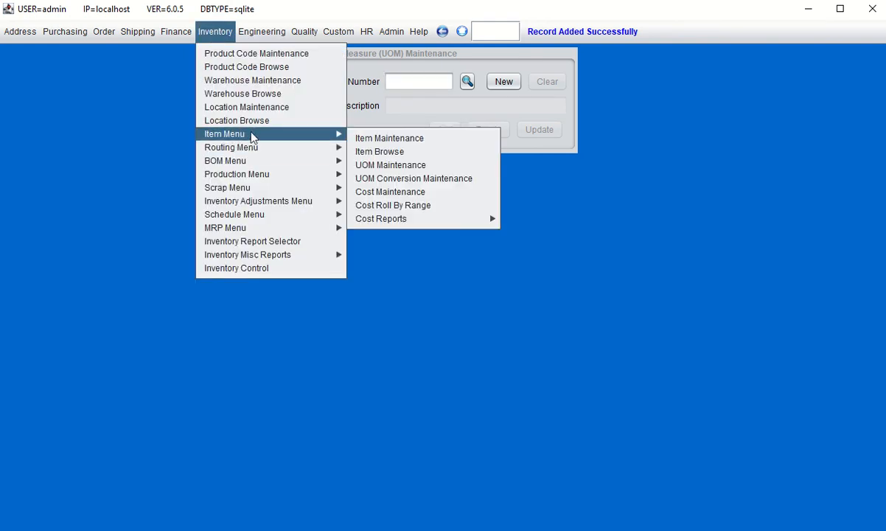
pyautogui.click(387, 178)
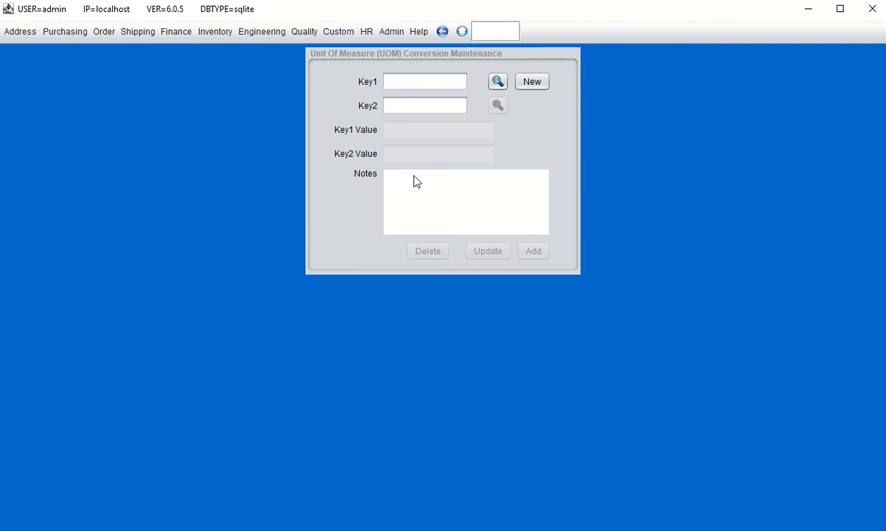
pyautogui.click(528, 83)
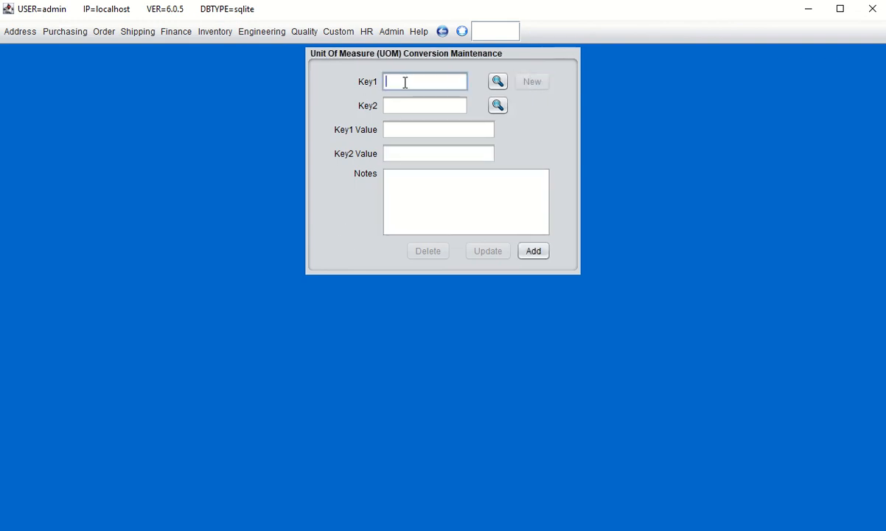
pyautogui.write('EA')
pyautogui.click(392, 106)
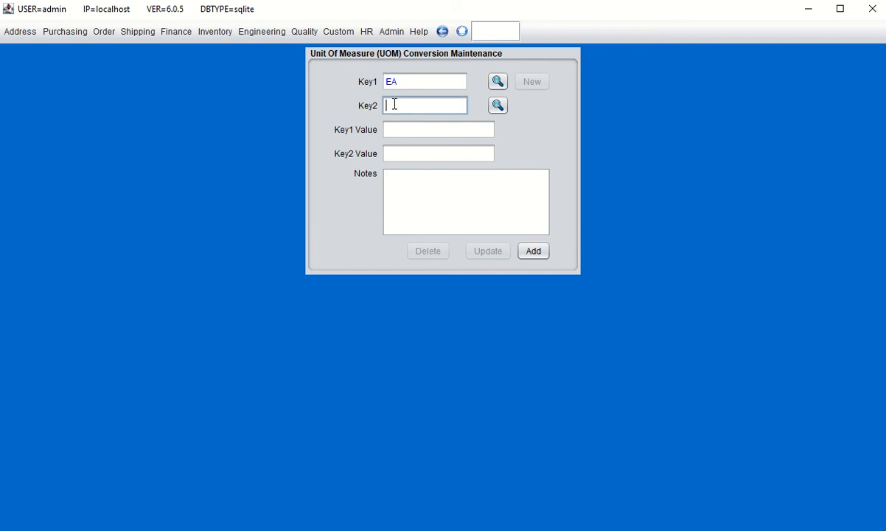
pyautogui.write('CT')
# Set 12 EA equal to 1 CT, note it as '12 eaches in 1 carton', and save
pyautogui.click(395, 131)
pyautogui.write('12')
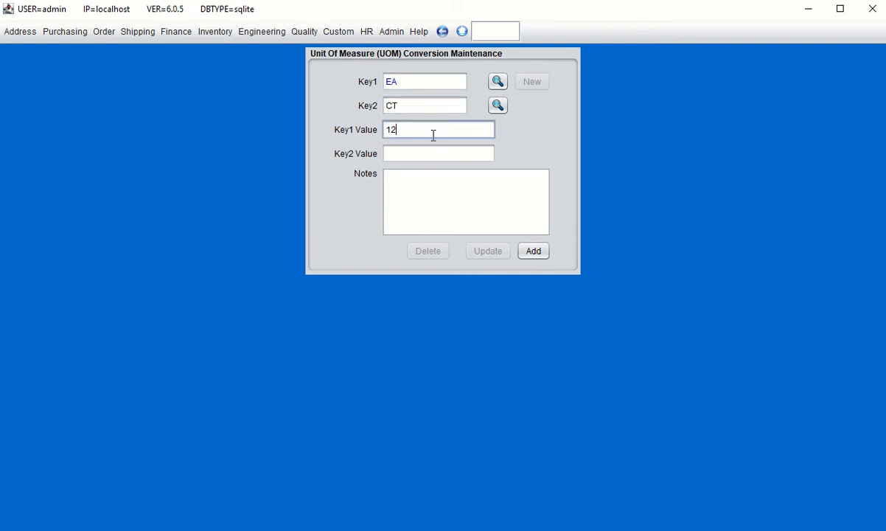
pyautogui.click(415, 150)
pyautogui.write('1')
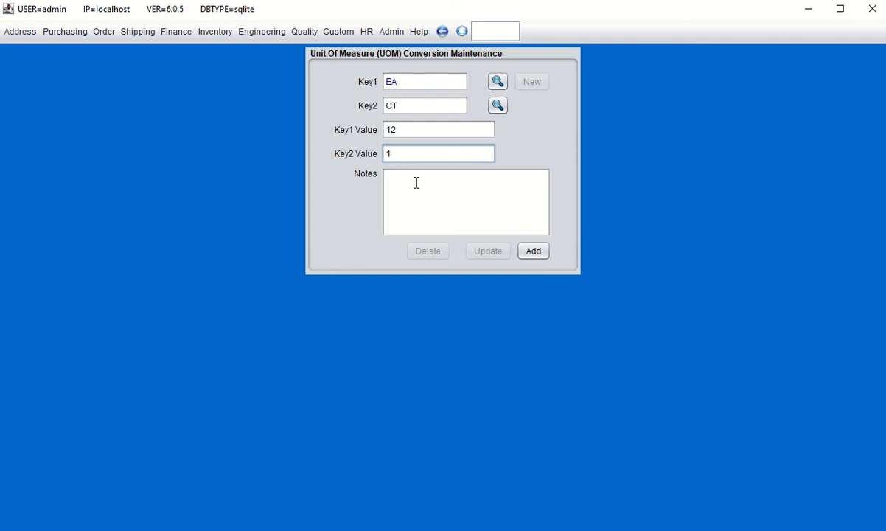
pyautogui.click(413, 182)
pyautogui.write('12 eaches')
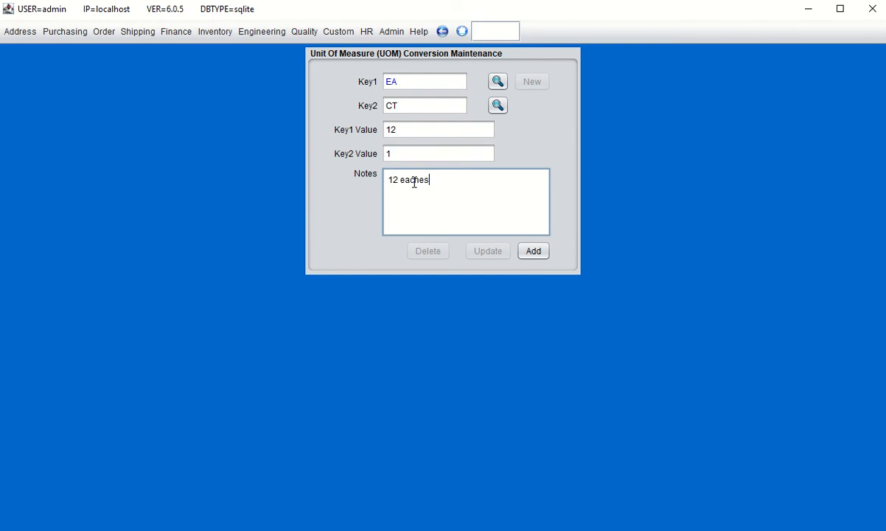
pyautogui.write(' in 1 carton')
pyautogui.click(534, 251)
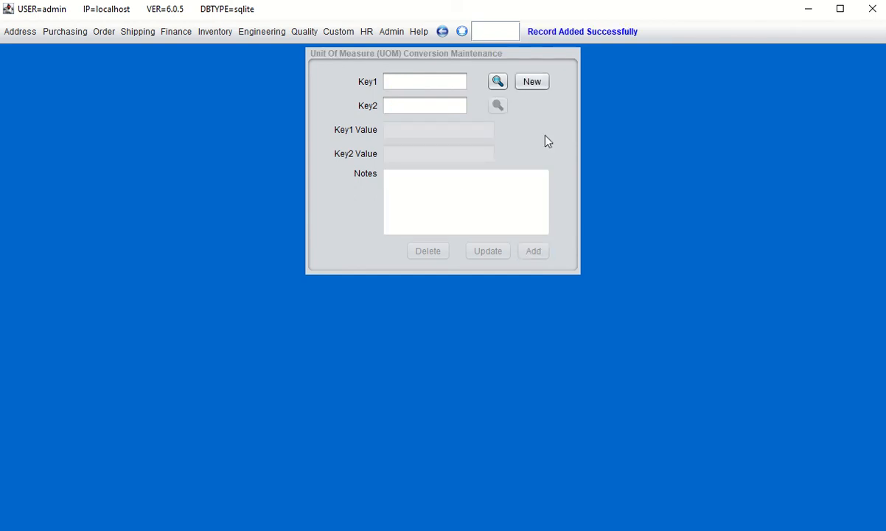
pyautogui.click(17, 33)
# Open Customer Price Maintenance and view the EA price for item 50000001
pyautogui.moveTo(104, 54)
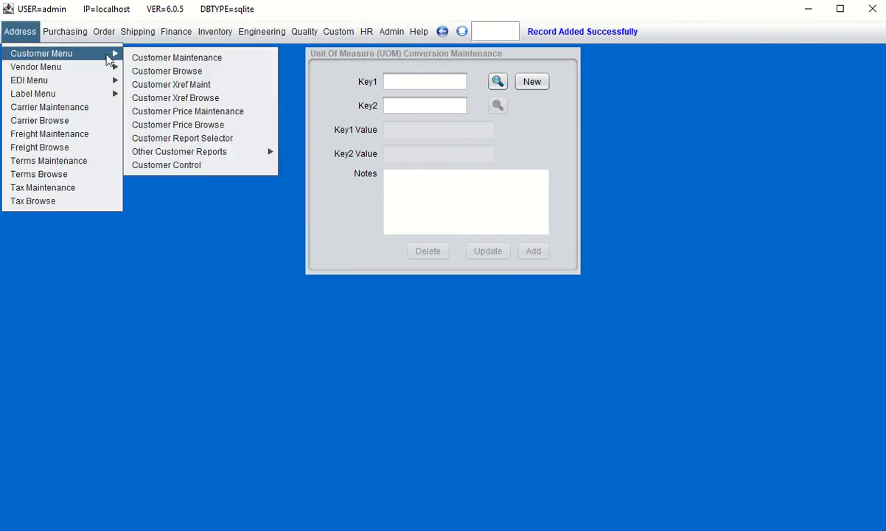
pyautogui.click(156, 112)
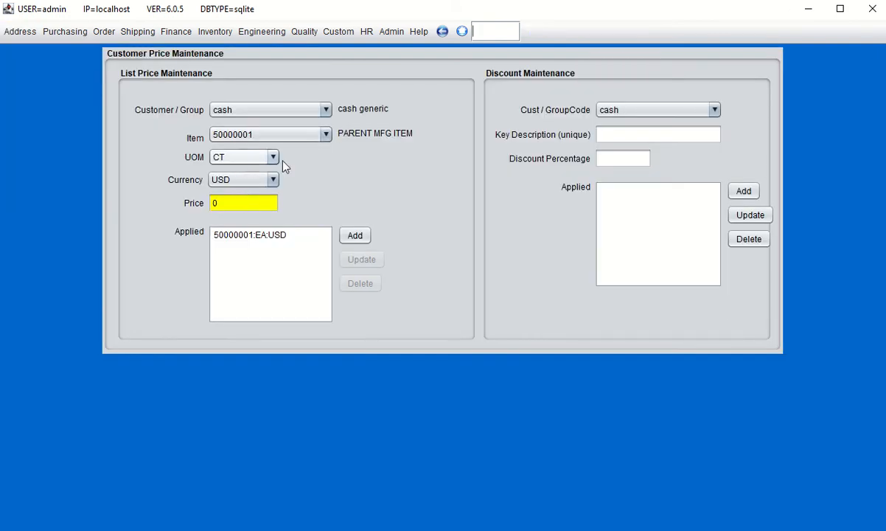
pyautogui.click(273, 157)
pyautogui.click(236, 187)
pyautogui.click(273, 157)
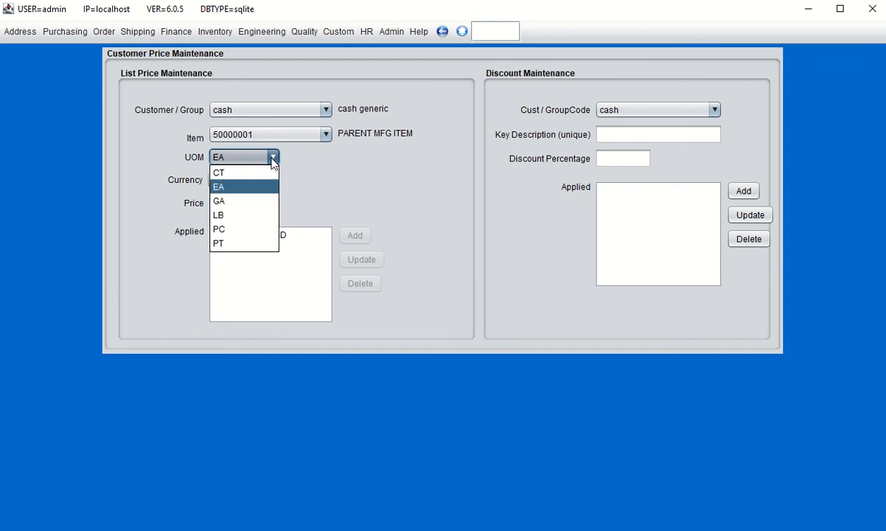
pyautogui.click(231, 187)
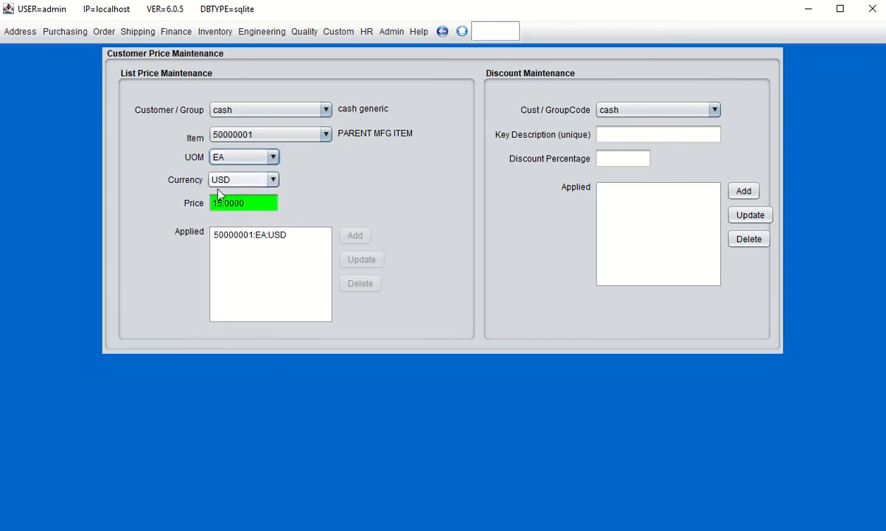
# Add a 125.00 USD per CT cash price for item 50000001
pyautogui.click(258, 151)
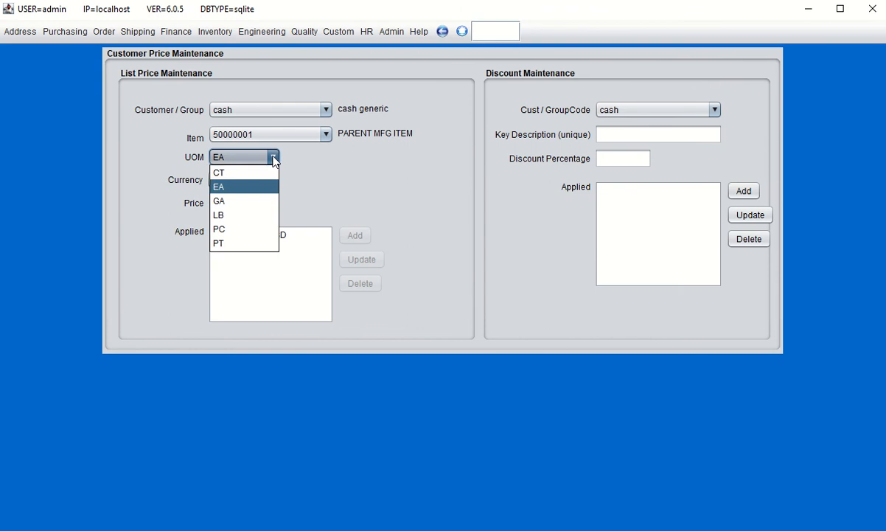
pyautogui.click(226, 174)
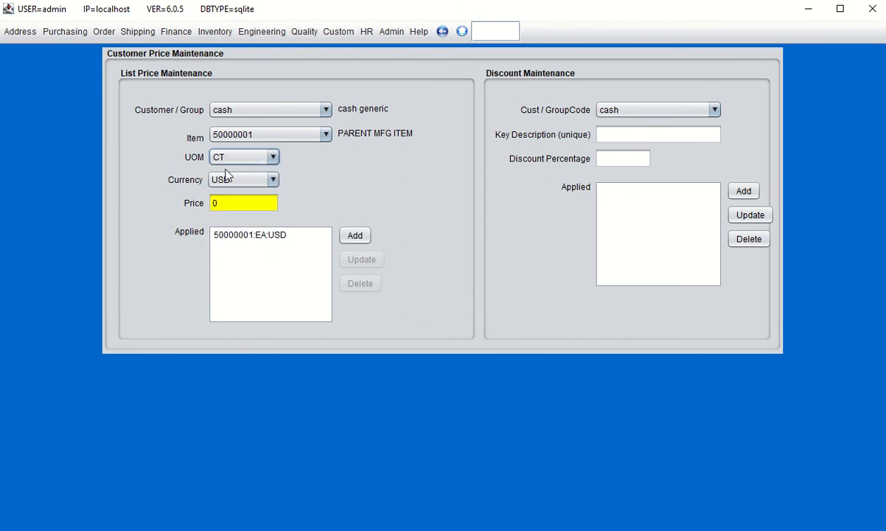
pyautogui.click(232, 207)
pyautogui.press('BackSpace')
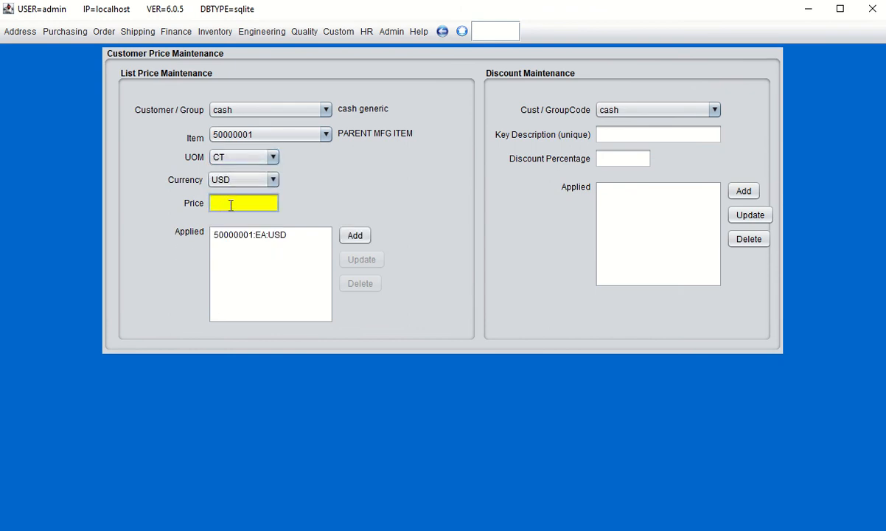
pyautogui.write('125.00')
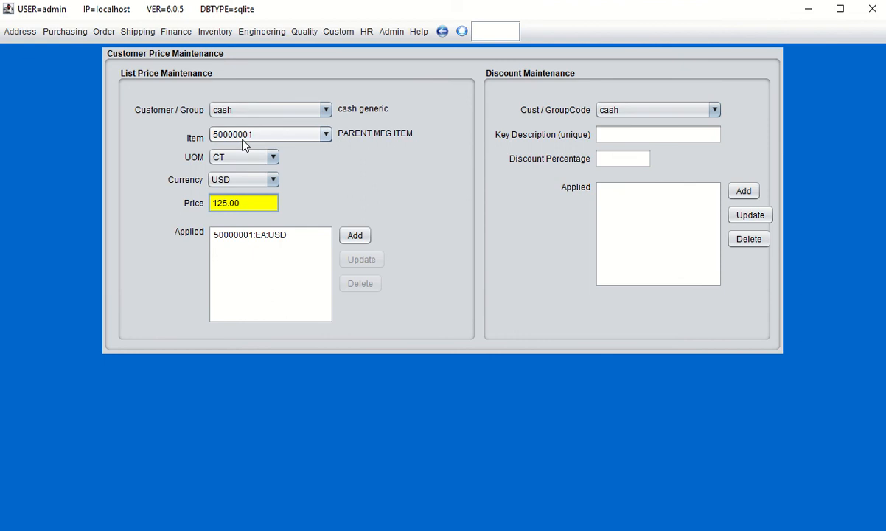
pyautogui.click(356, 237)
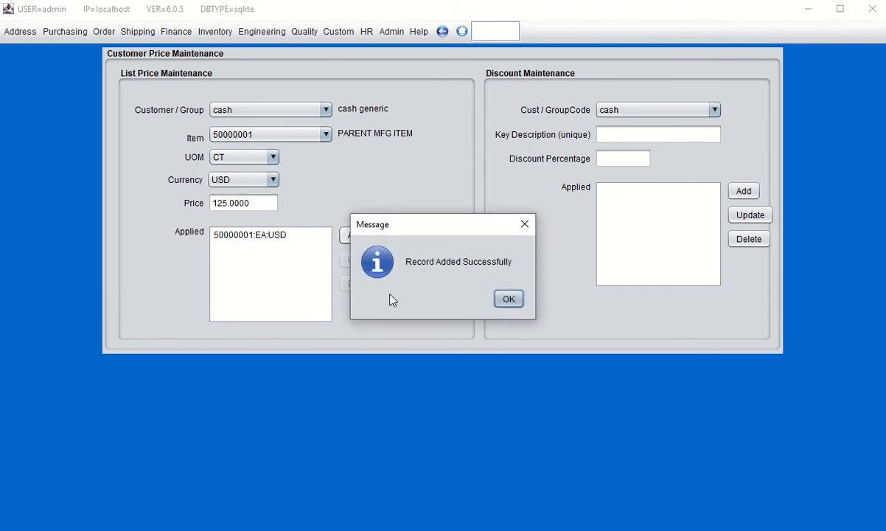
pyautogui.click(507, 299)
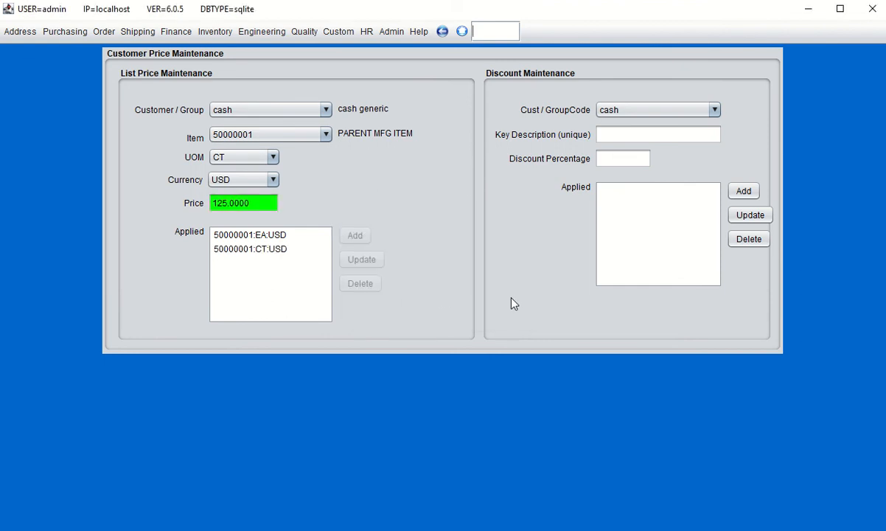
# Compare the new 125.0000 CT entry against the 15.0000 EA entry in the applied list
pyautogui.click(237, 250)
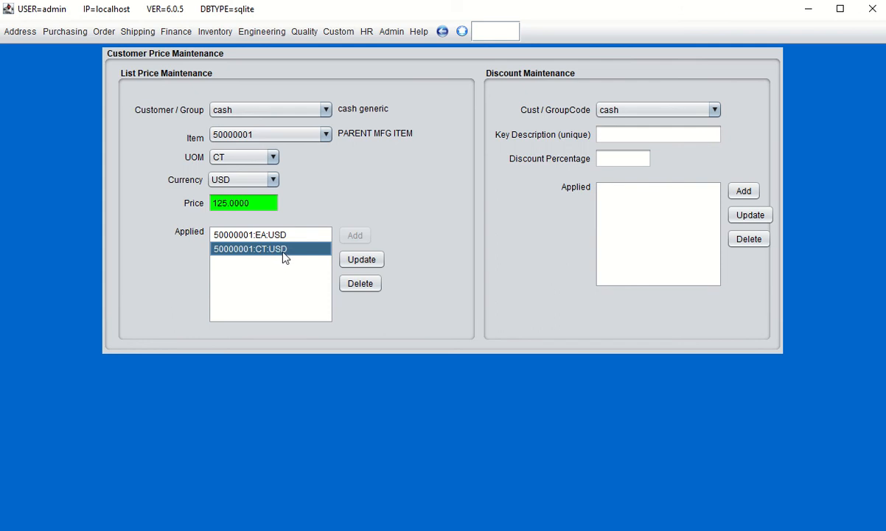
pyautogui.click(221, 235)
pyautogui.click(235, 250)
pyautogui.click(224, 235)
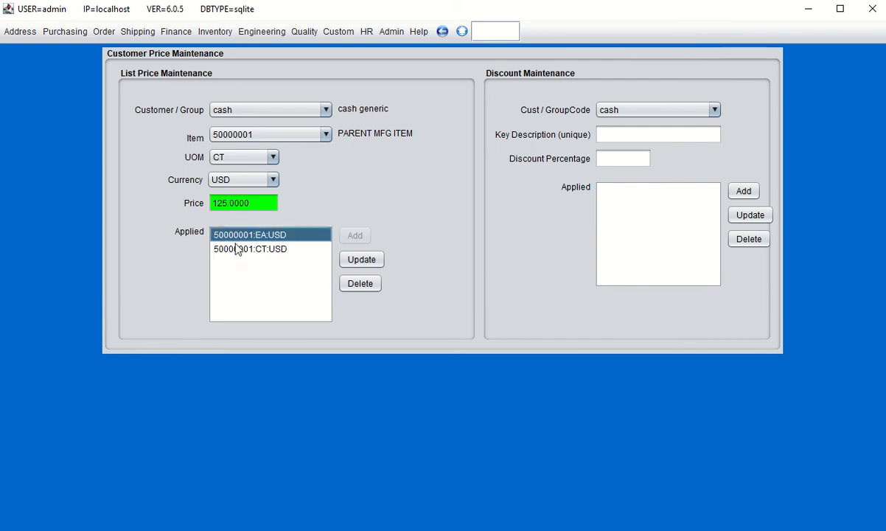
pyautogui.click(227, 248)
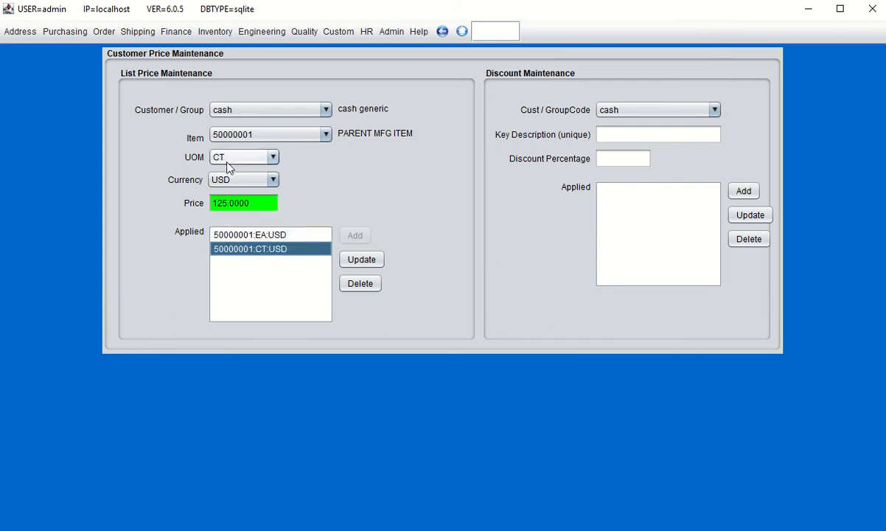
pyautogui.click(227, 234)
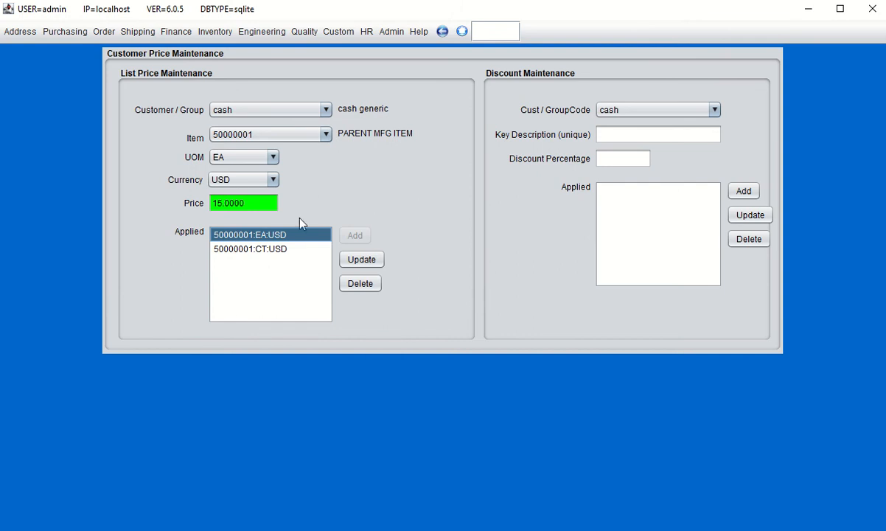
pyautogui.click(96, 32)
# Start a new sales order billed to cash with PO number test1
pyautogui.click(122, 55)
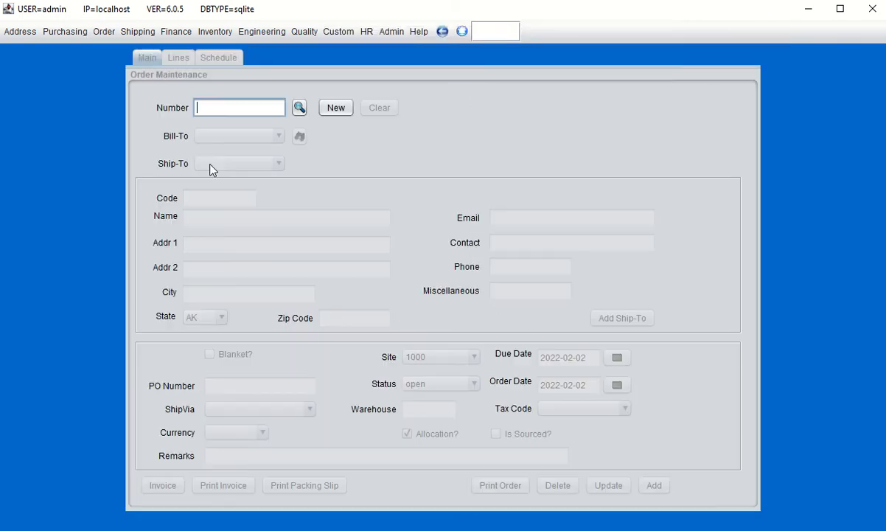
pyautogui.click(336, 107)
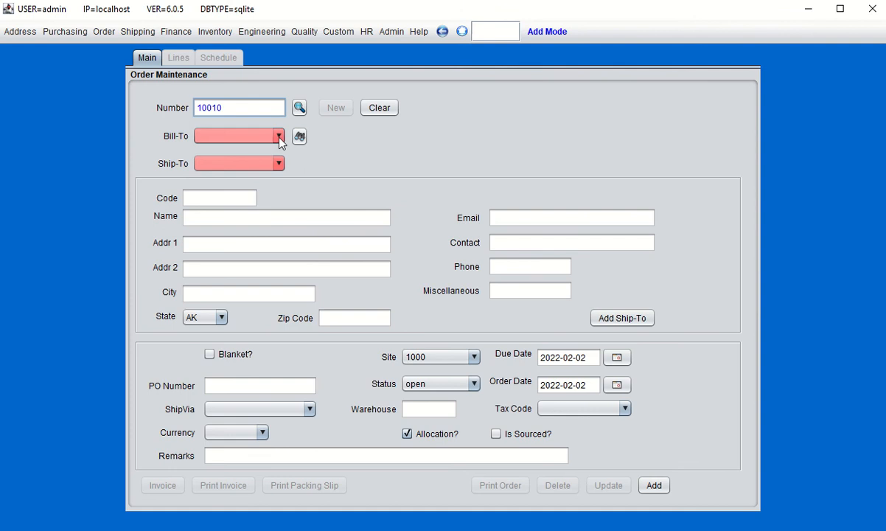
pyautogui.click(264, 134)
pyautogui.click(247, 167)
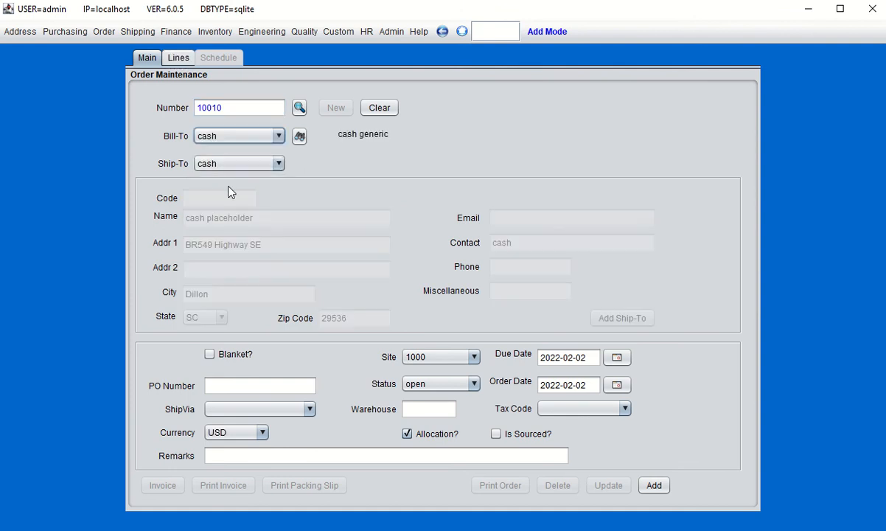
pyautogui.click(232, 386)
pyautogui.write('test1')
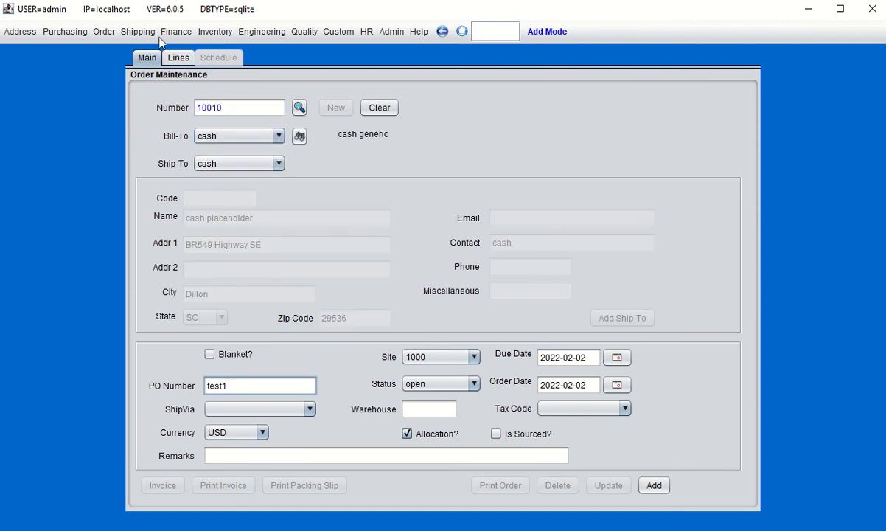
# Add a line of 1 EA of item 50000001 at 15.00 and save order 10010
pyautogui.click(177, 59)
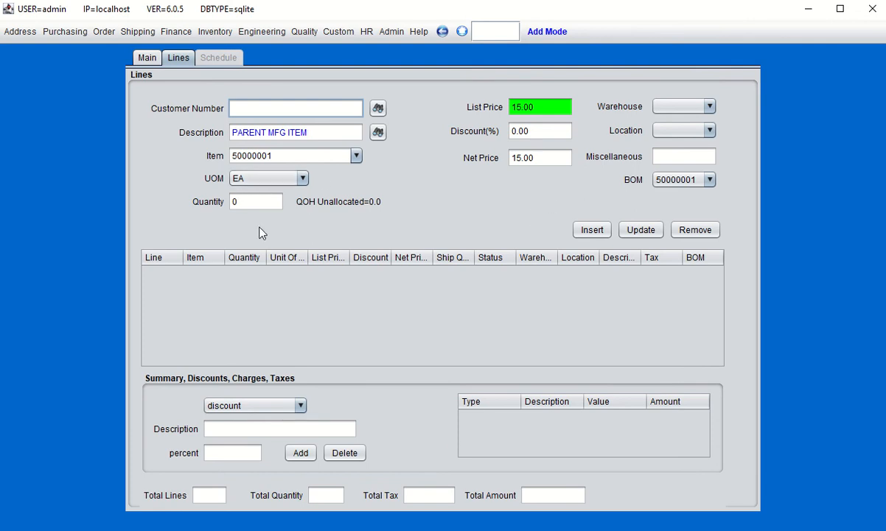
pyautogui.click(250, 198)
pyautogui.press('BackSpace')
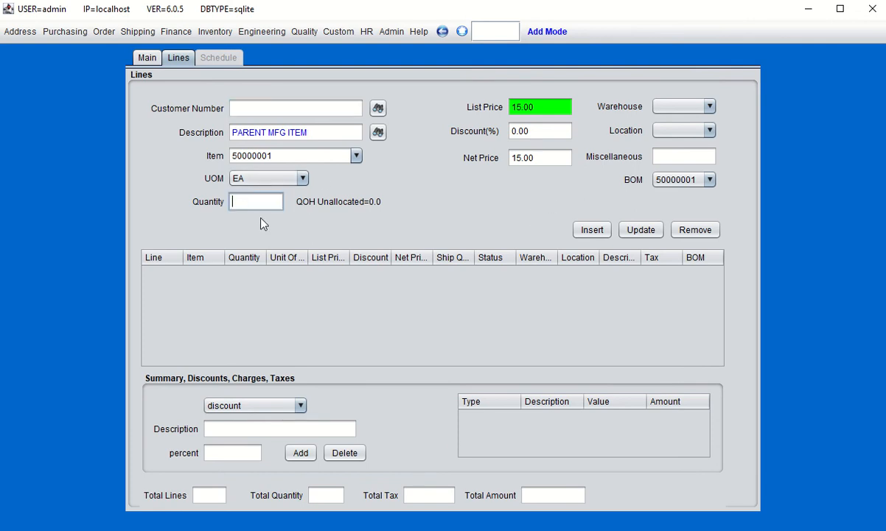
pyautogui.write('1')
pyautogui.click(592, 229)
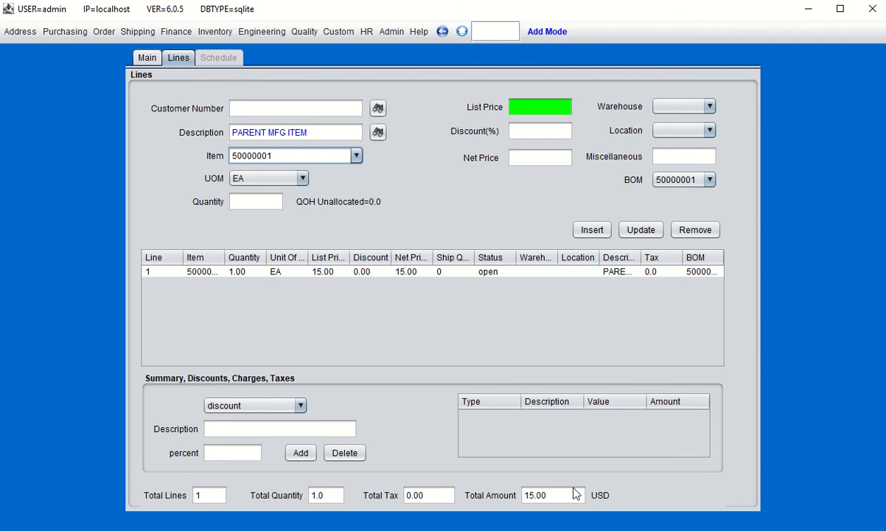
pyautogui.click(146, 57)
pyautogui.click(654, 485)
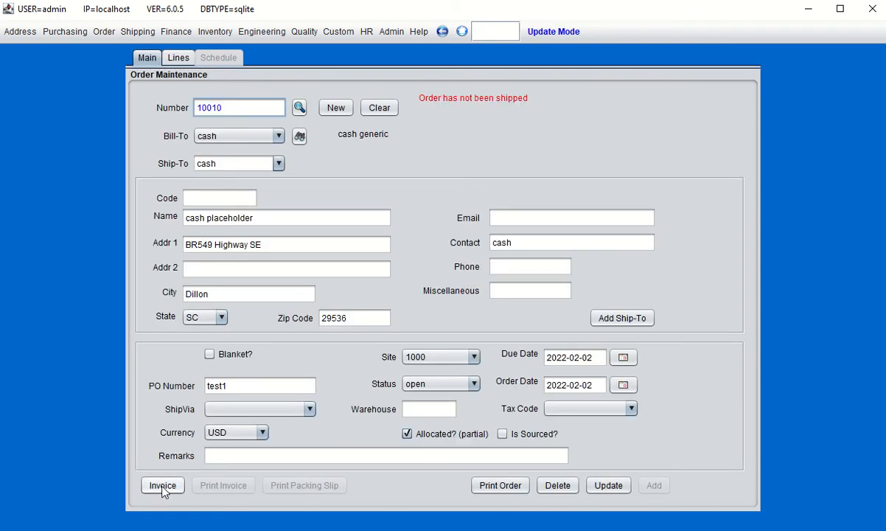
# Invoice order 10010 as invoice 2123, then review the 1 EA, $15.00 invoice at 100% zoom
pyautogui.click(163, 485)
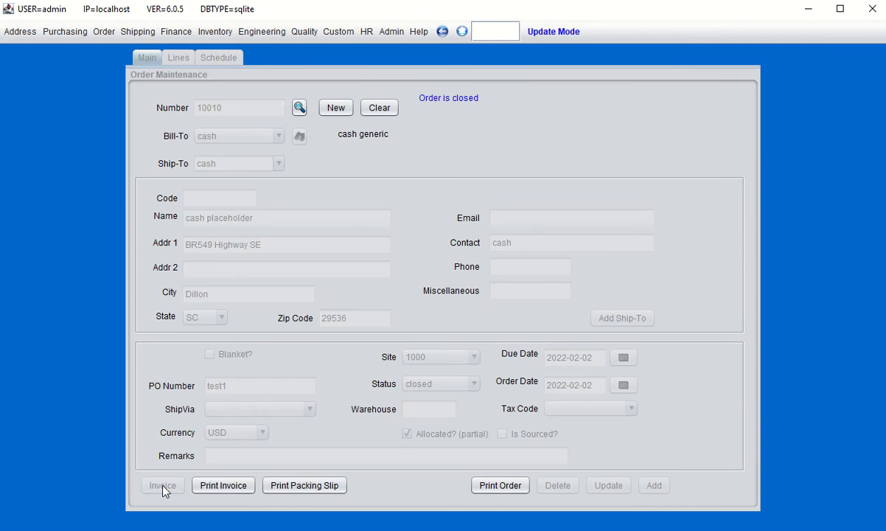
pyautogui.click(228, 489)
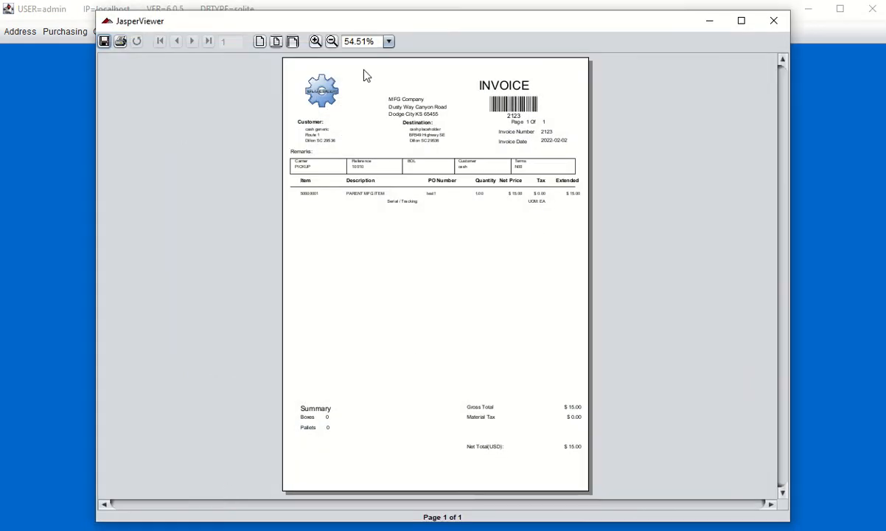
pyautogui.click(315, 42)
pyautogui.click(314, 41)
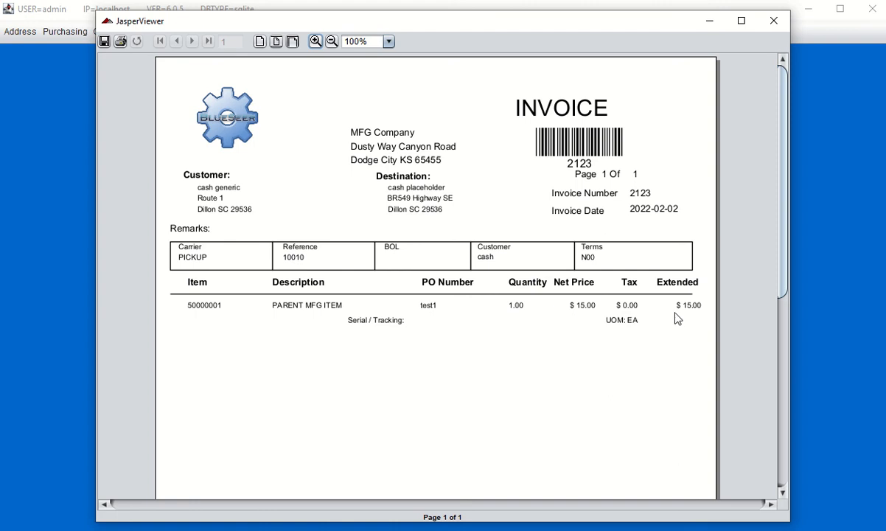
pyautogui.click(778, 24)
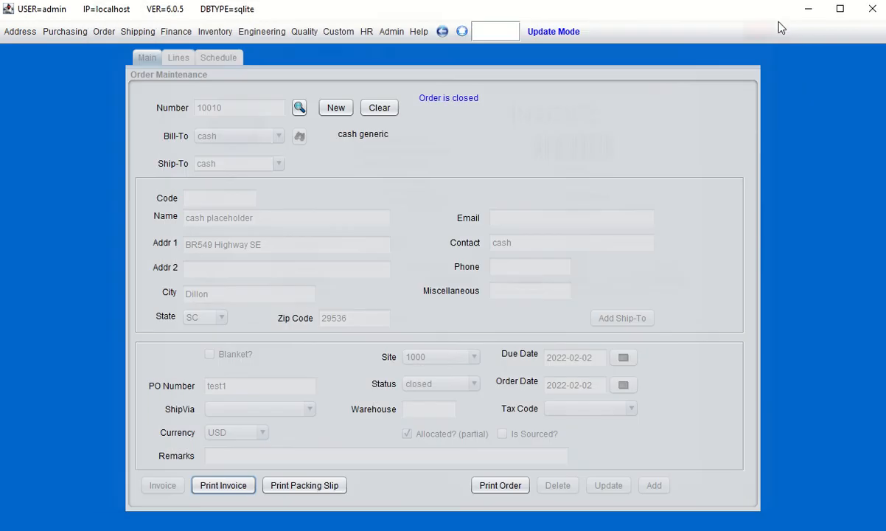
# Start new order 10011 billed to cash with PO number 'test 2'
pyautogui.click(336, 108)
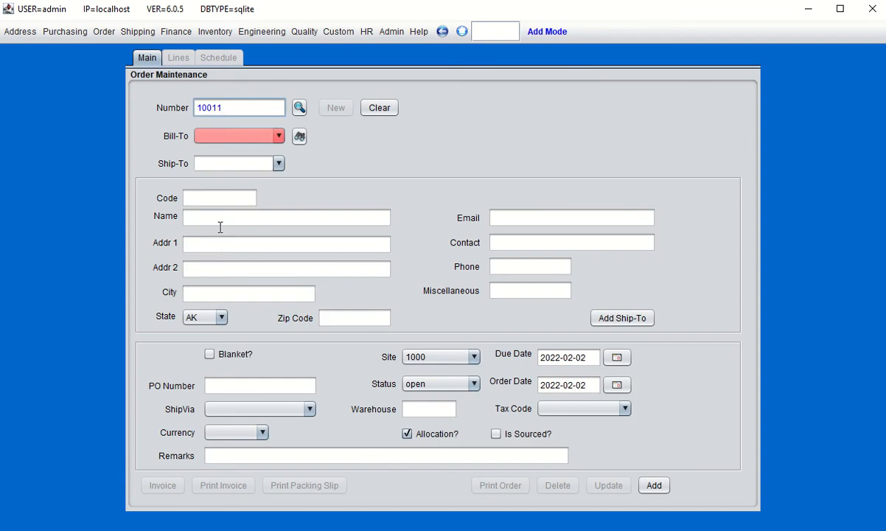
pyautogui.click(262, 136)
pyautogui.click(225, 165)
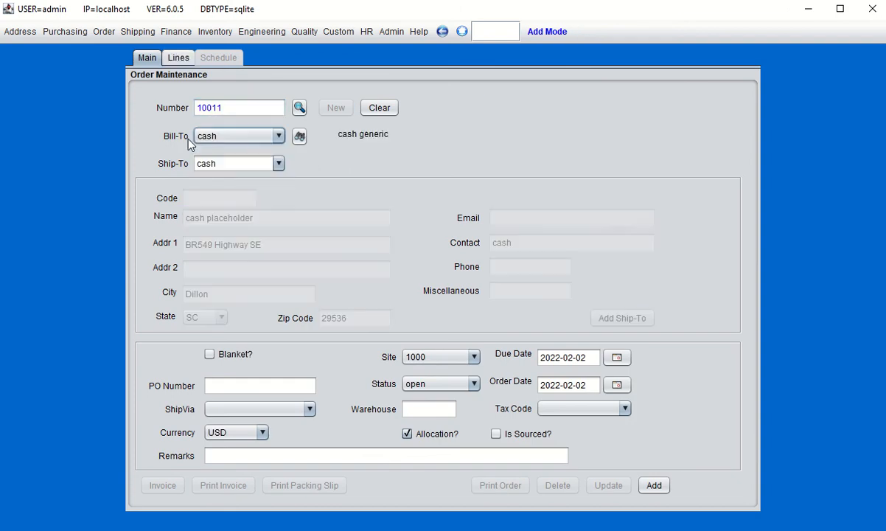
pyautogui.click(229, 385)
pyautogui.write('test 2')
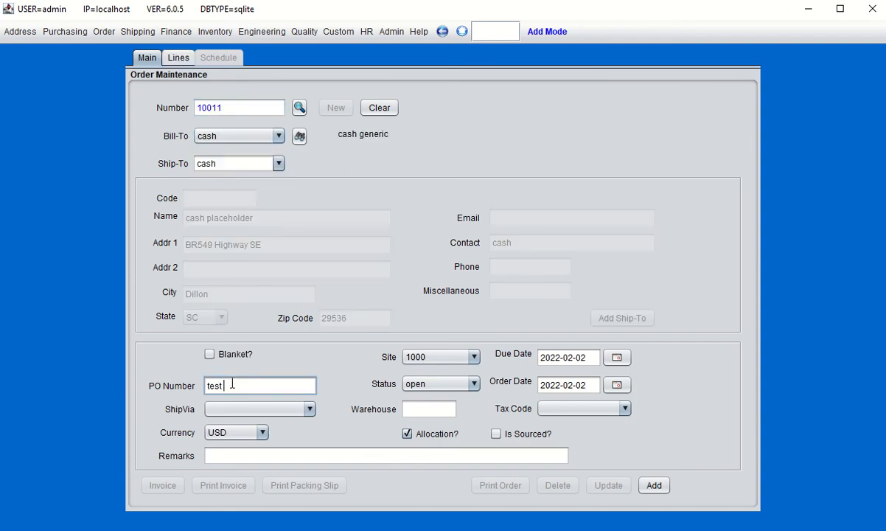
# Set the item 50000001 line to unit CT, quantity 1, pulling a 125.00 price
pyautogui.click(178, 58)
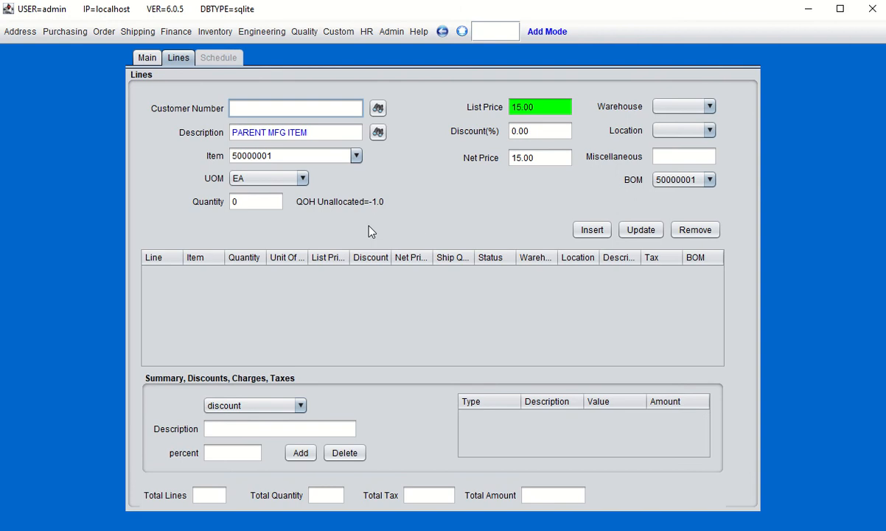
pyautogui.click(299, 181)
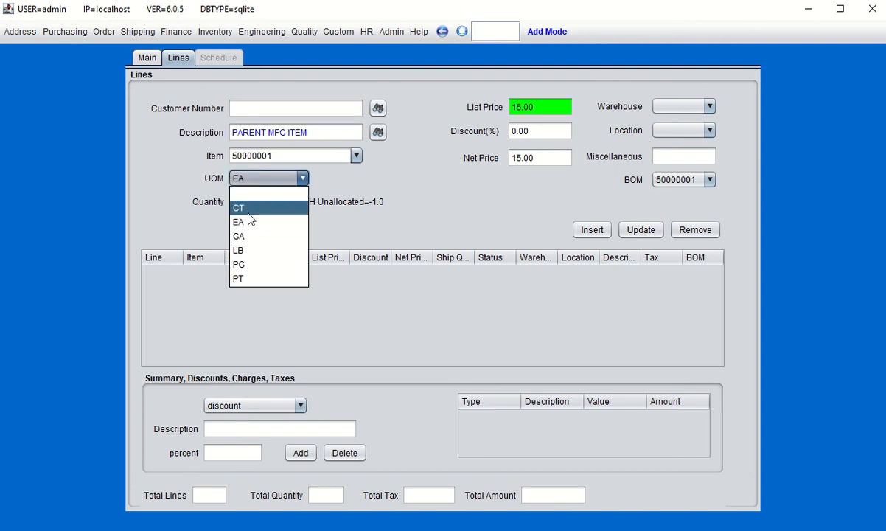
pyautogui.click(246, 208)
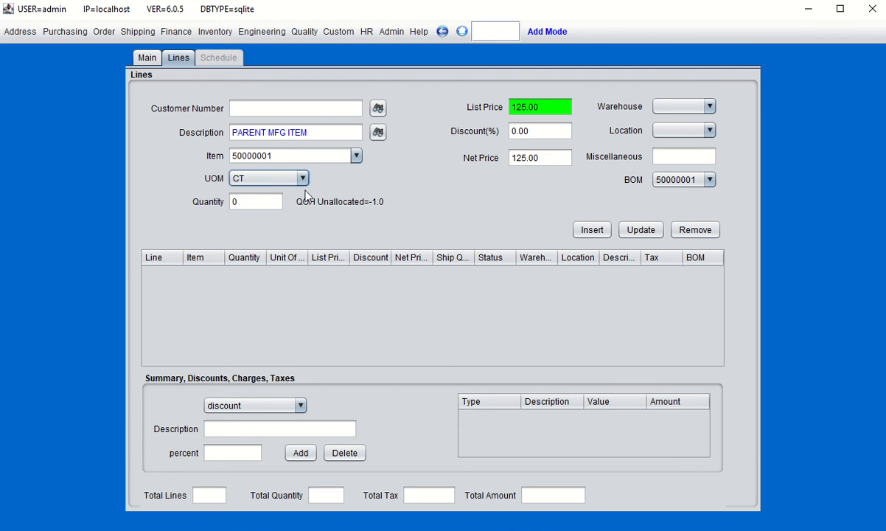
pyautogui.click(252, 201)
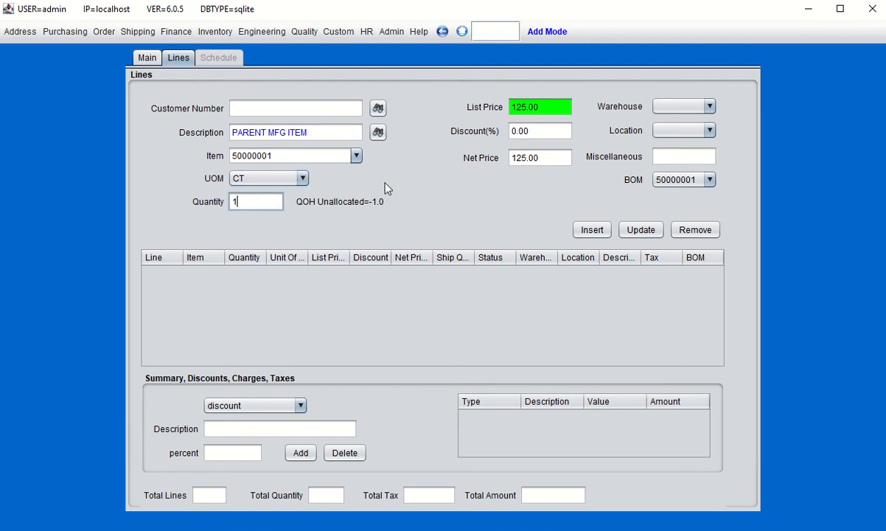
pyautogui.click(487, 32)
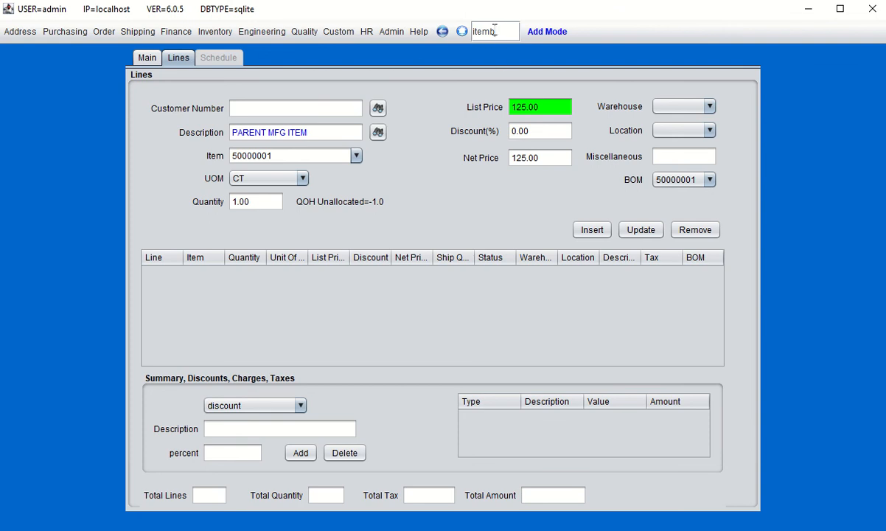
# List stock on hand for items 50000001–50000004 in Item Browse
pyautogui.click(215, 32)
pyautogui.moveTo(339, 134)
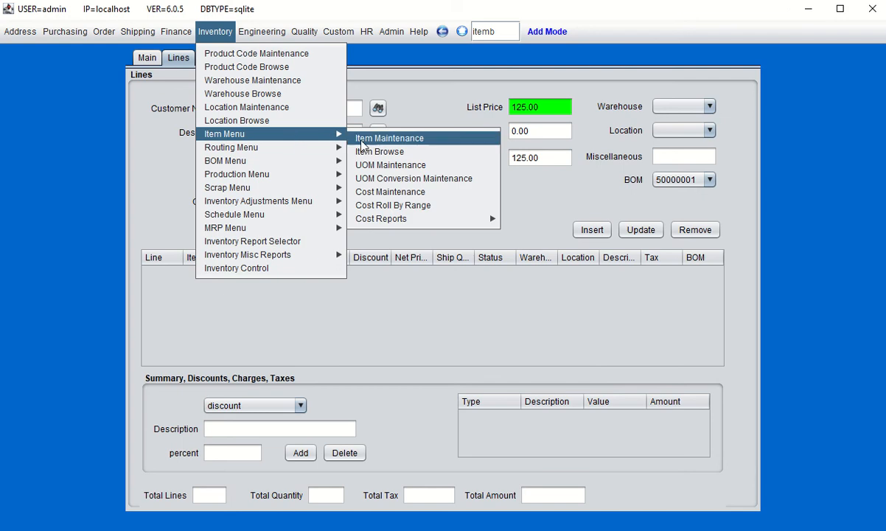
pyautogui.click(373, 151)
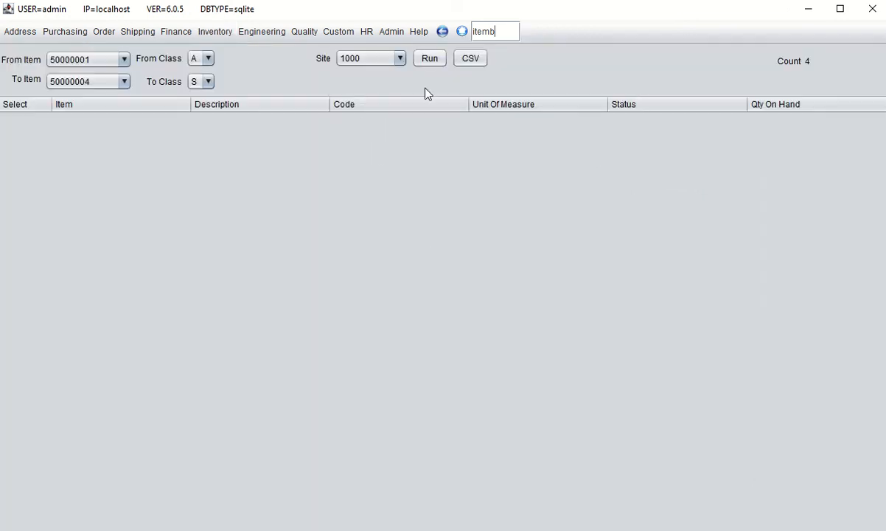
pyautogui.click(431, 58)
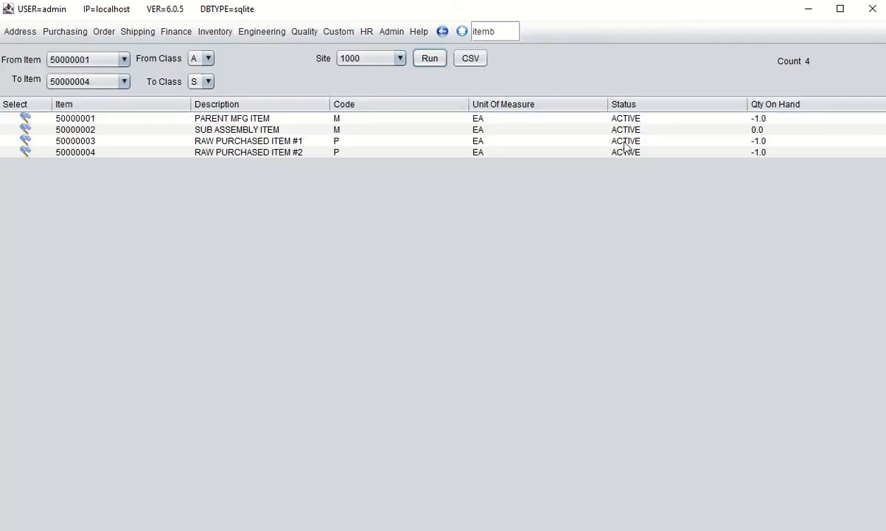
pyautogui.click(225, 118)
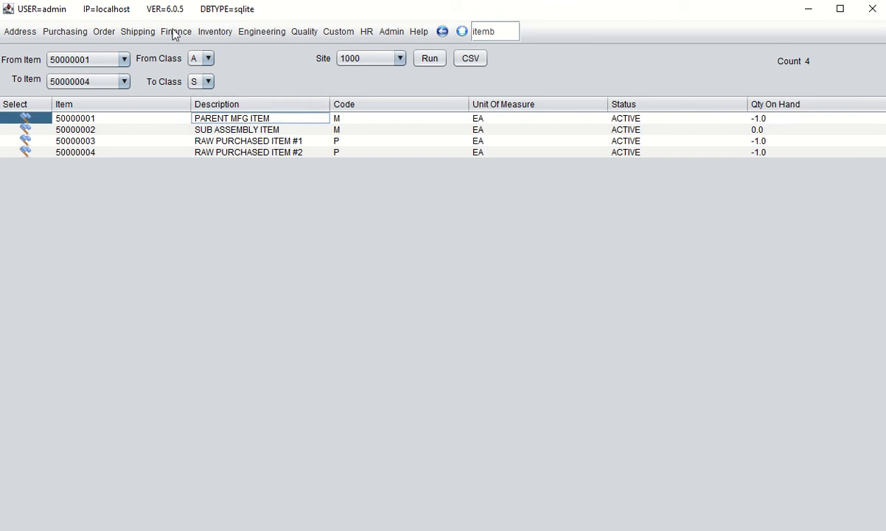
# Return to an empty Order Maintenance form
pyautogui.click(104, 32)
pyautogui.click(112, 52)
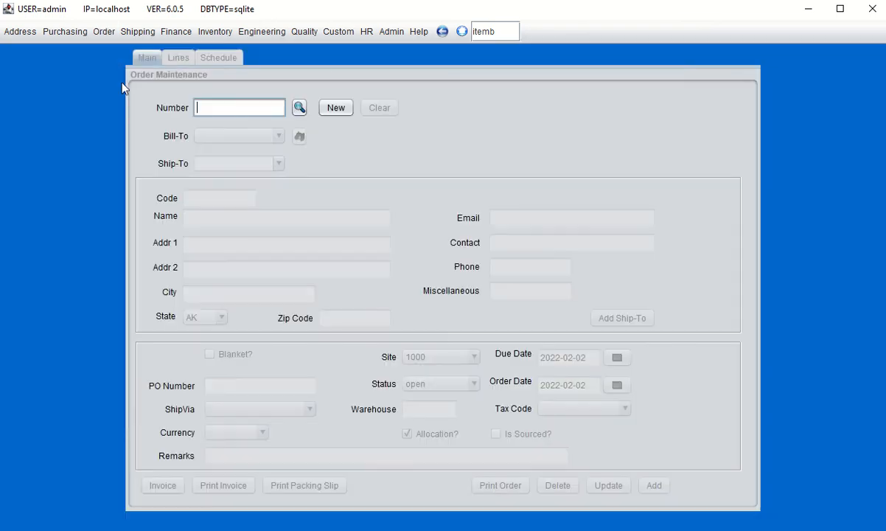
# Start new order 10012 billed to cash with PO number 'test 2'
pyautogui.click(336, 108)
pyautogui.click(238, 136)
pyautogui.click(236, 167)
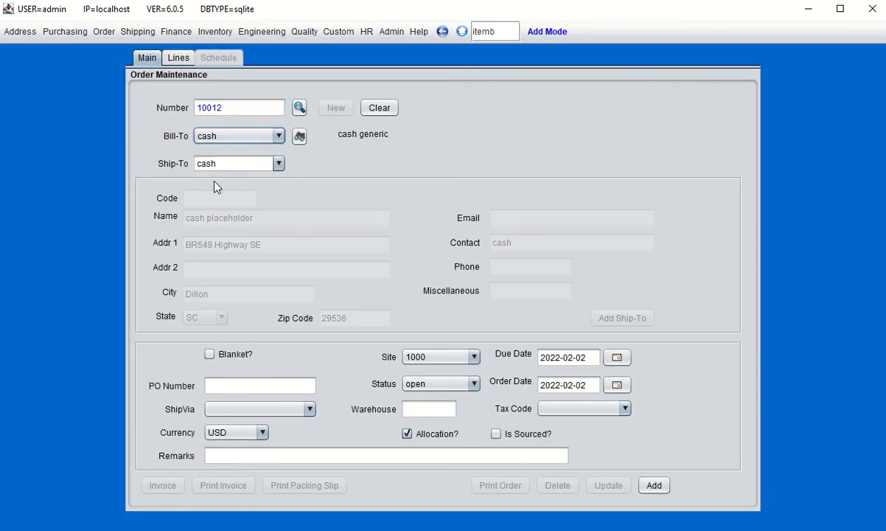
pyautogui.click(219, 384)
pyautogui.write('test 2')
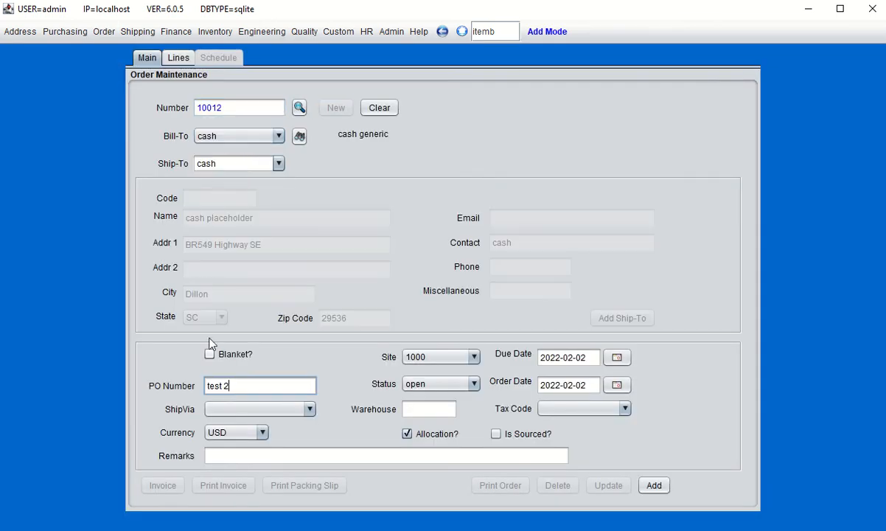
# Add a line of 1 CT of item 50000001 at 125.00 to the order
pyautogui.click(179, 58)
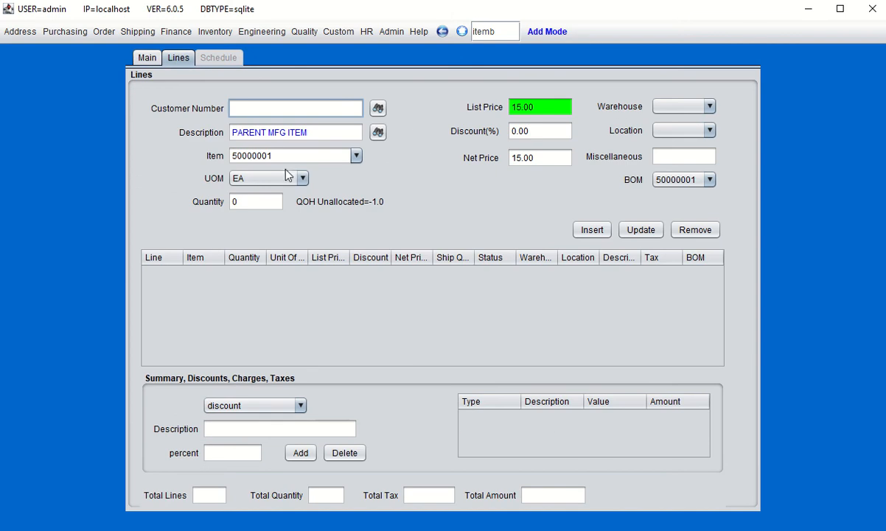
pyautogui.click(278, 180)
pyautogui.click(249, 207)
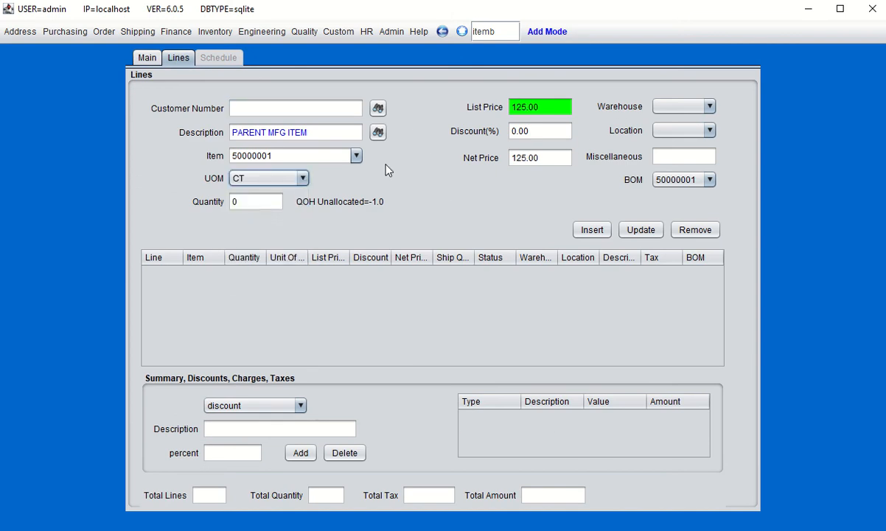
pyautogui.click(275, 205)
pyautogui.click(590, 231)
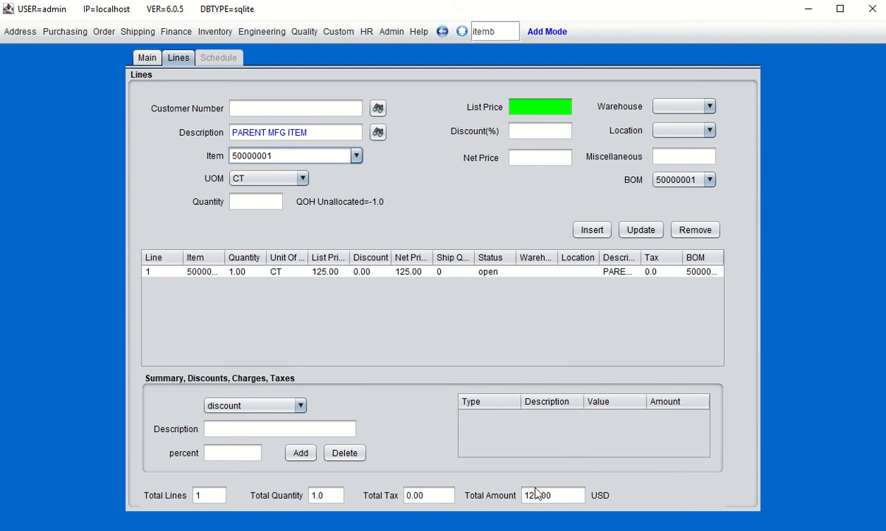
pyautogui.click(150, 57)
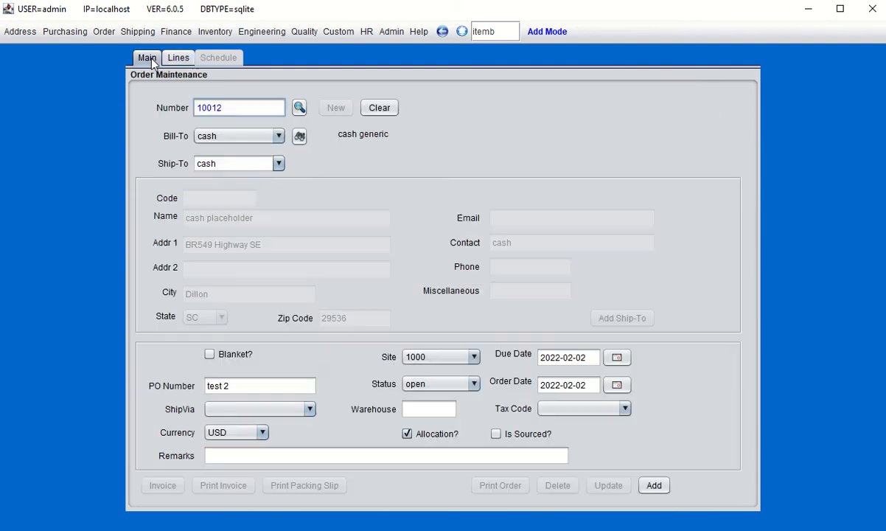
# Save order 10012, invoice it as 2124, and review the 1 CT, $125.00 invoice at 100%
pyautogui.click(653, 485)
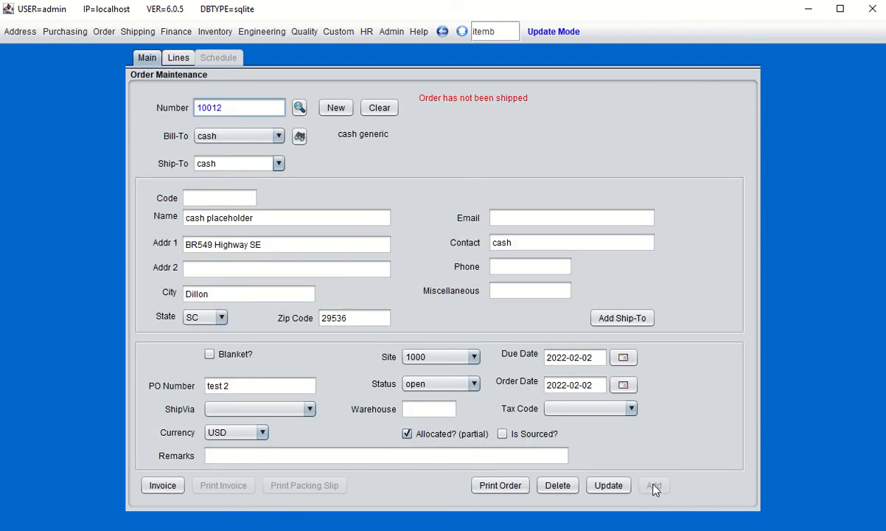
pyautogui.click(163, 485)
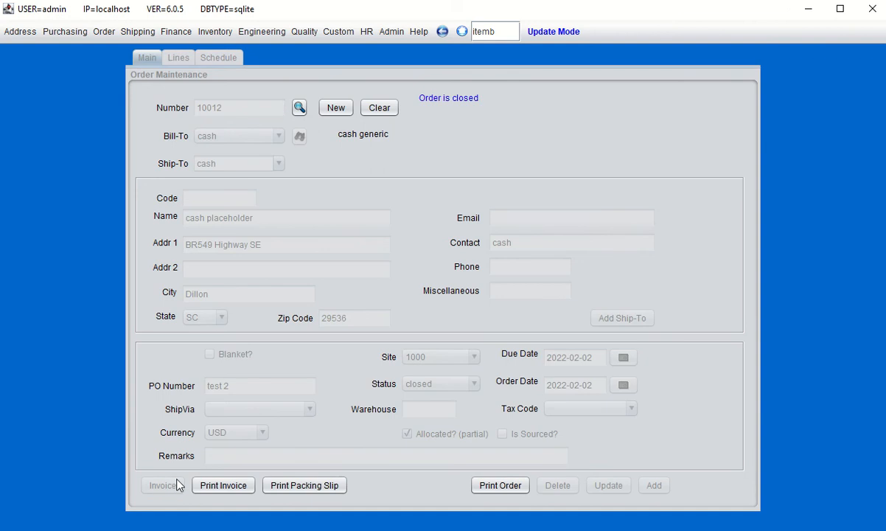
pyautogui.click(229, 484)
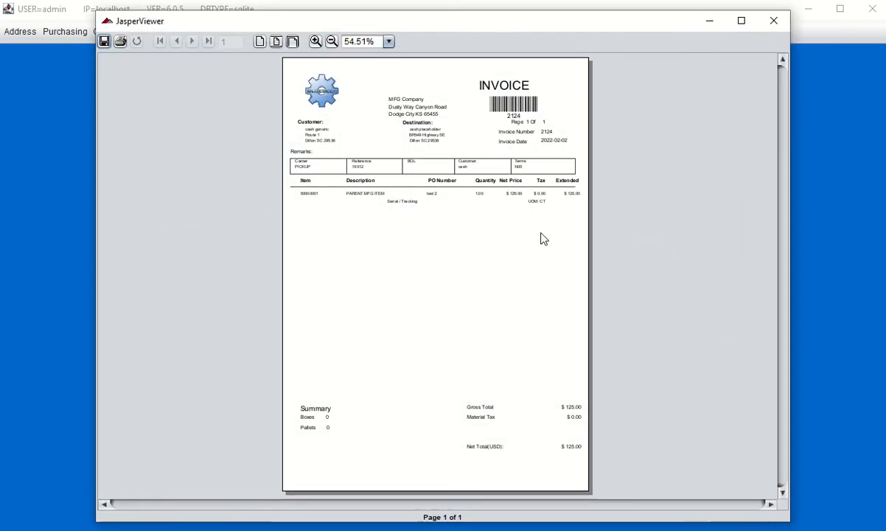
pyautogui.click(315, 41)
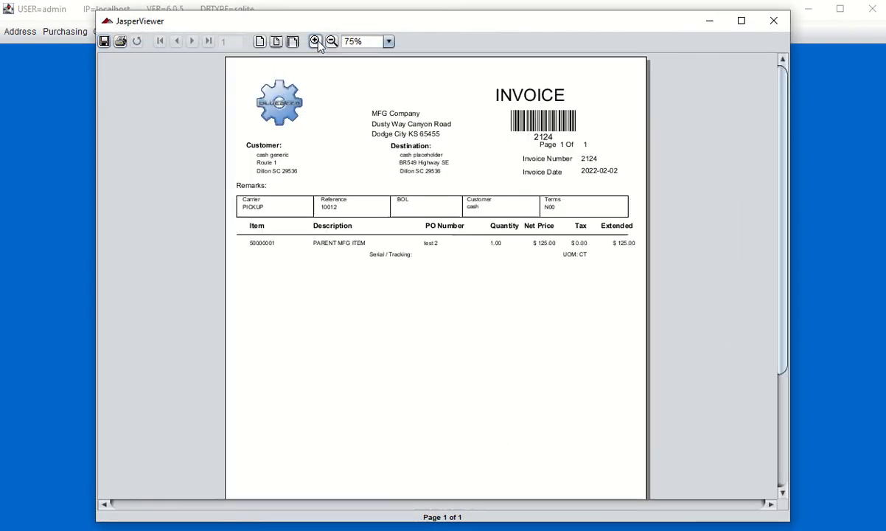
pyautogui.click(316, 41)
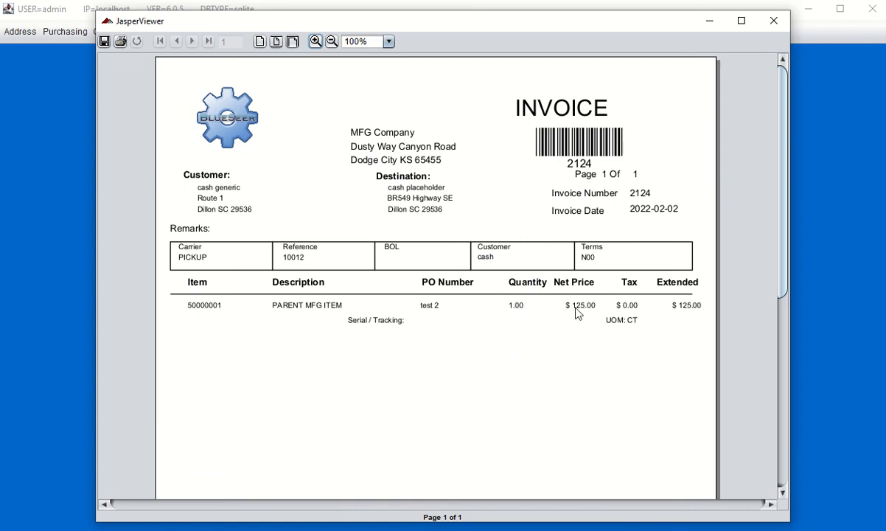
pyautogui.click(774, 21)
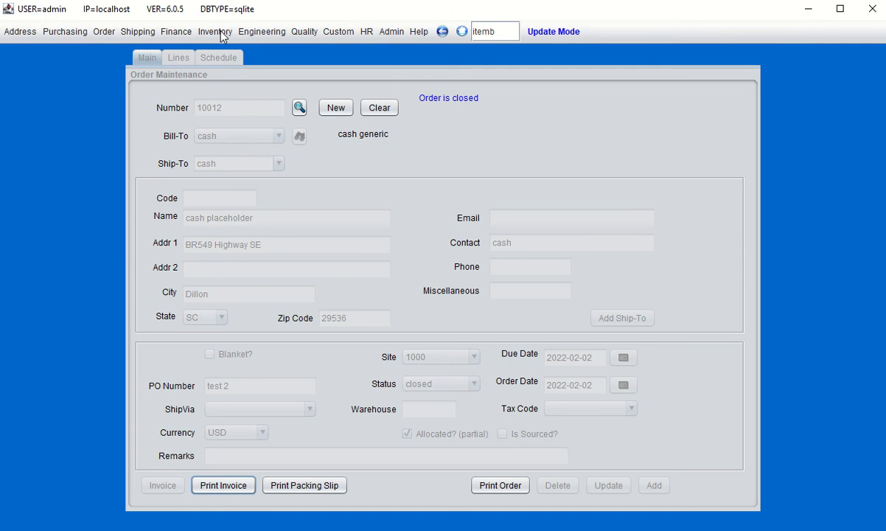
# Run Item Browse via 'itemb' to list stock, showing 50000001 at -13.0 on hand
pyautogui.click(502, 33)
pyautogui.press('Return')
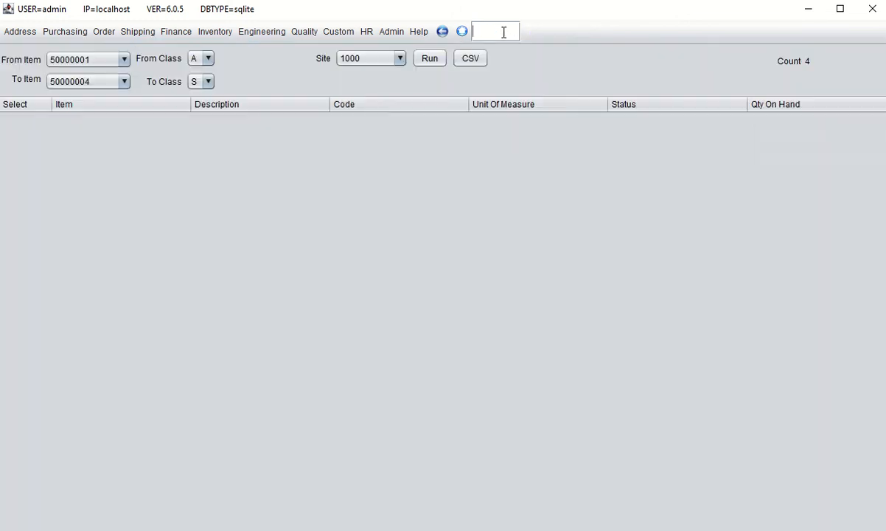
pyautogui.click(432, 59)
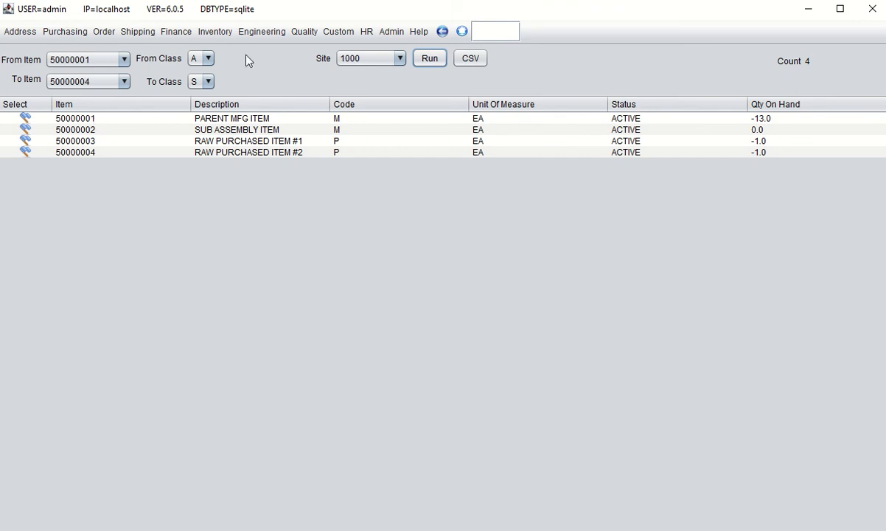
pyautogui.click(208, 33)
# Load item 50000001 in Item Maintenance showing -13.0 on hand and recent ISS-SALES transactions
pyautogui.moveTo(239, 135)
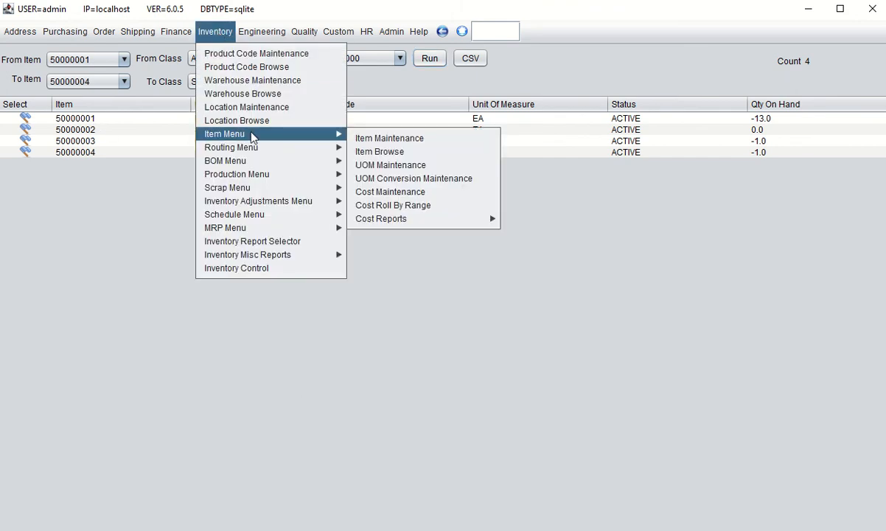
pyautogui.click(360, 138)
pyautogui.click(249, 118)
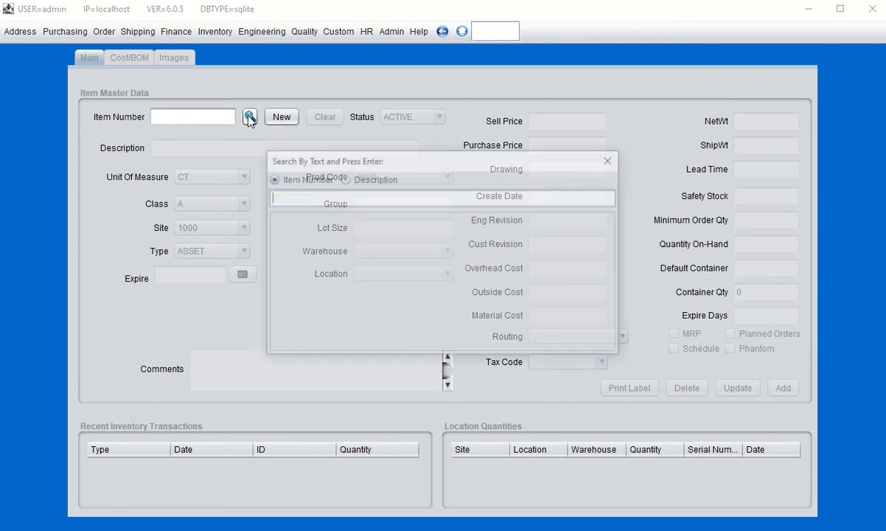
pyautogui.press('Return')
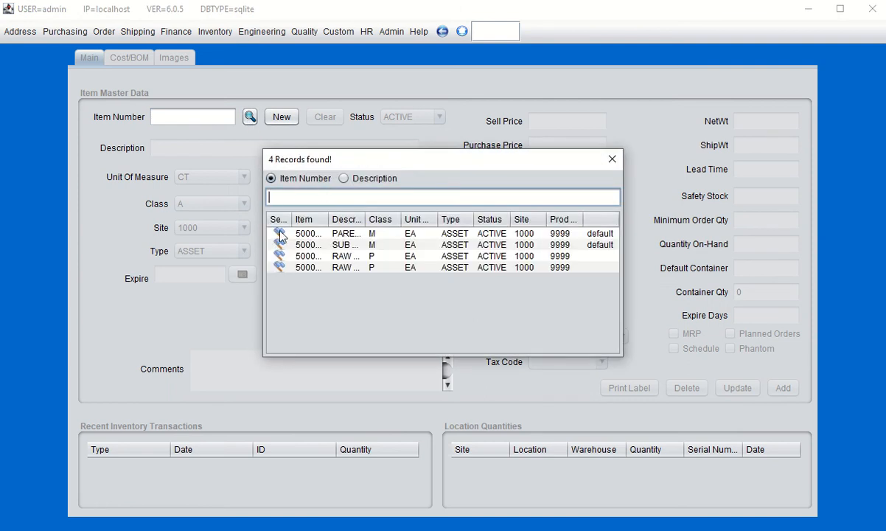
pyautogui.doubleClick(280, 233)
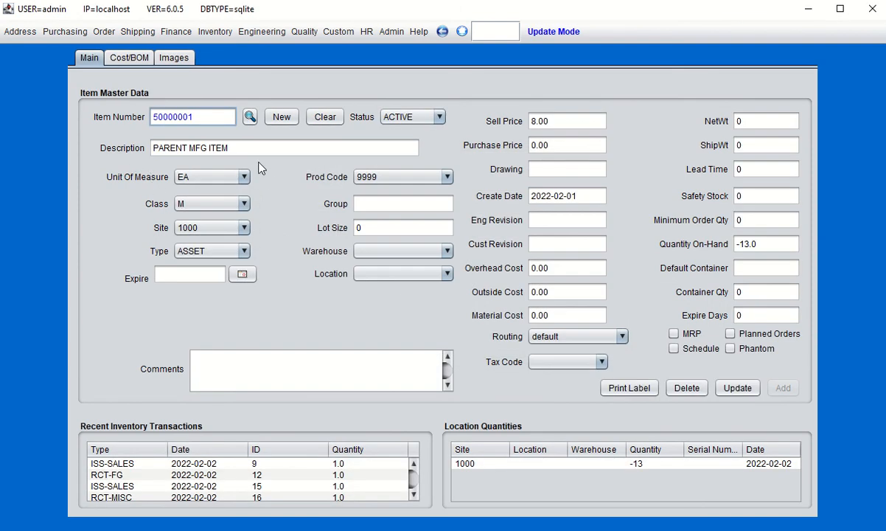